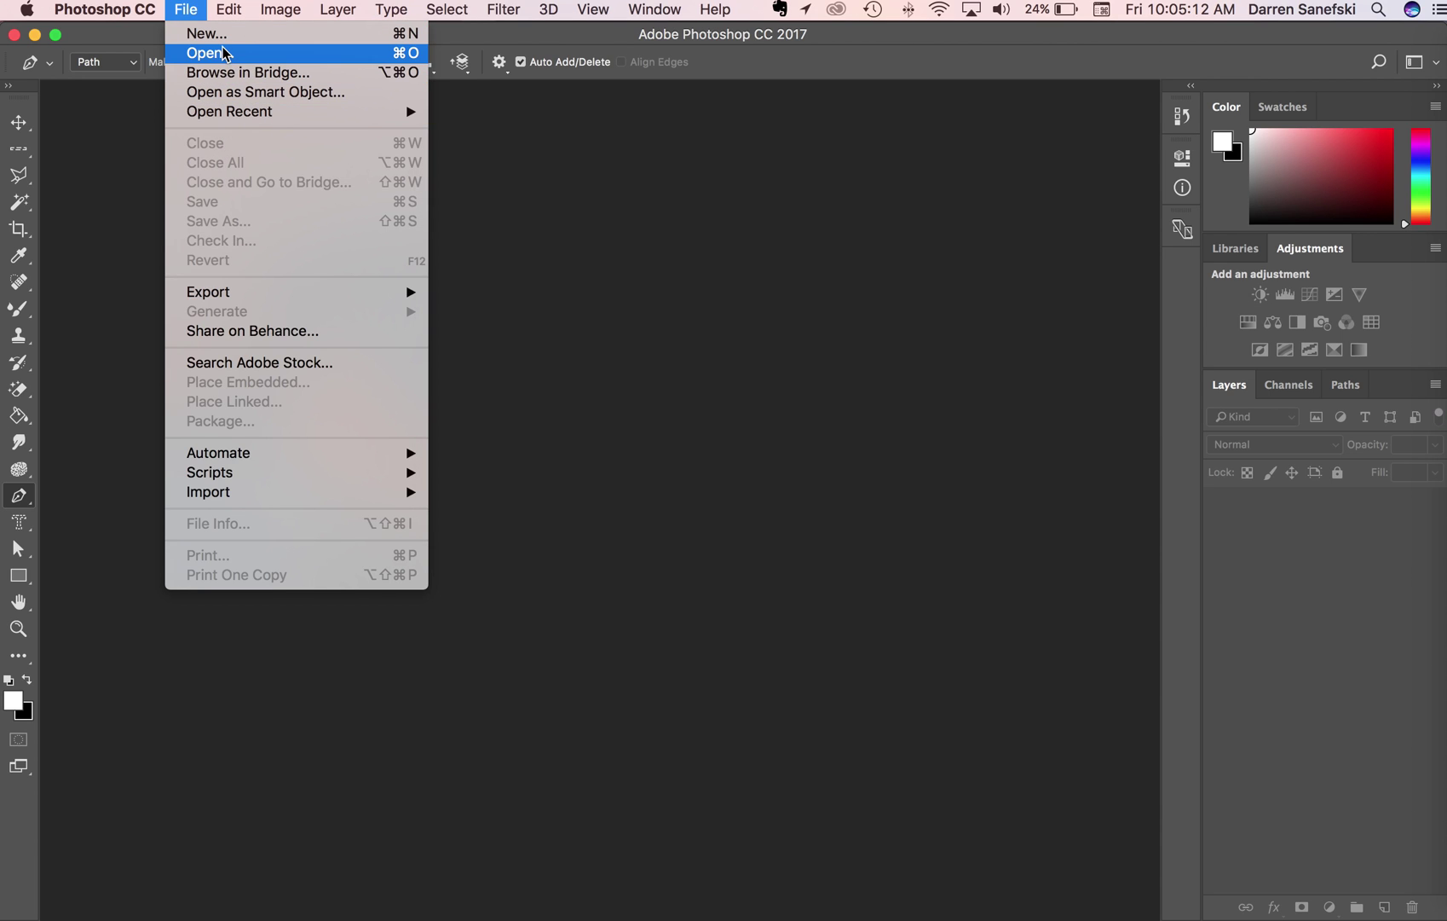
pyautogui.click(211, 53)
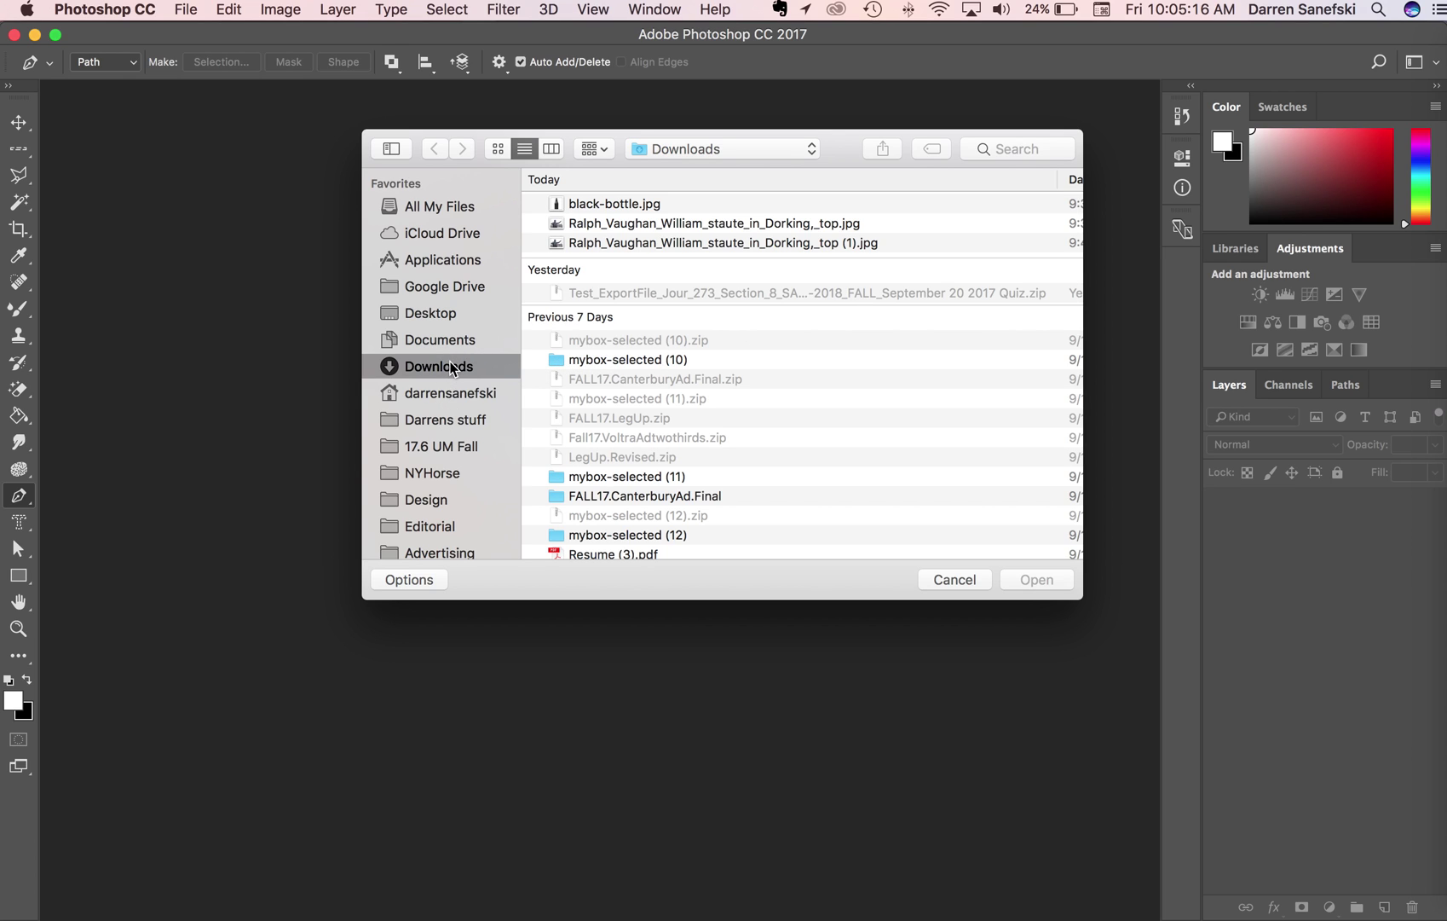
pyautogui.click(426, 338)
pyautogui.click(428, 315)
pyautogui.doubleClick(573, 207)
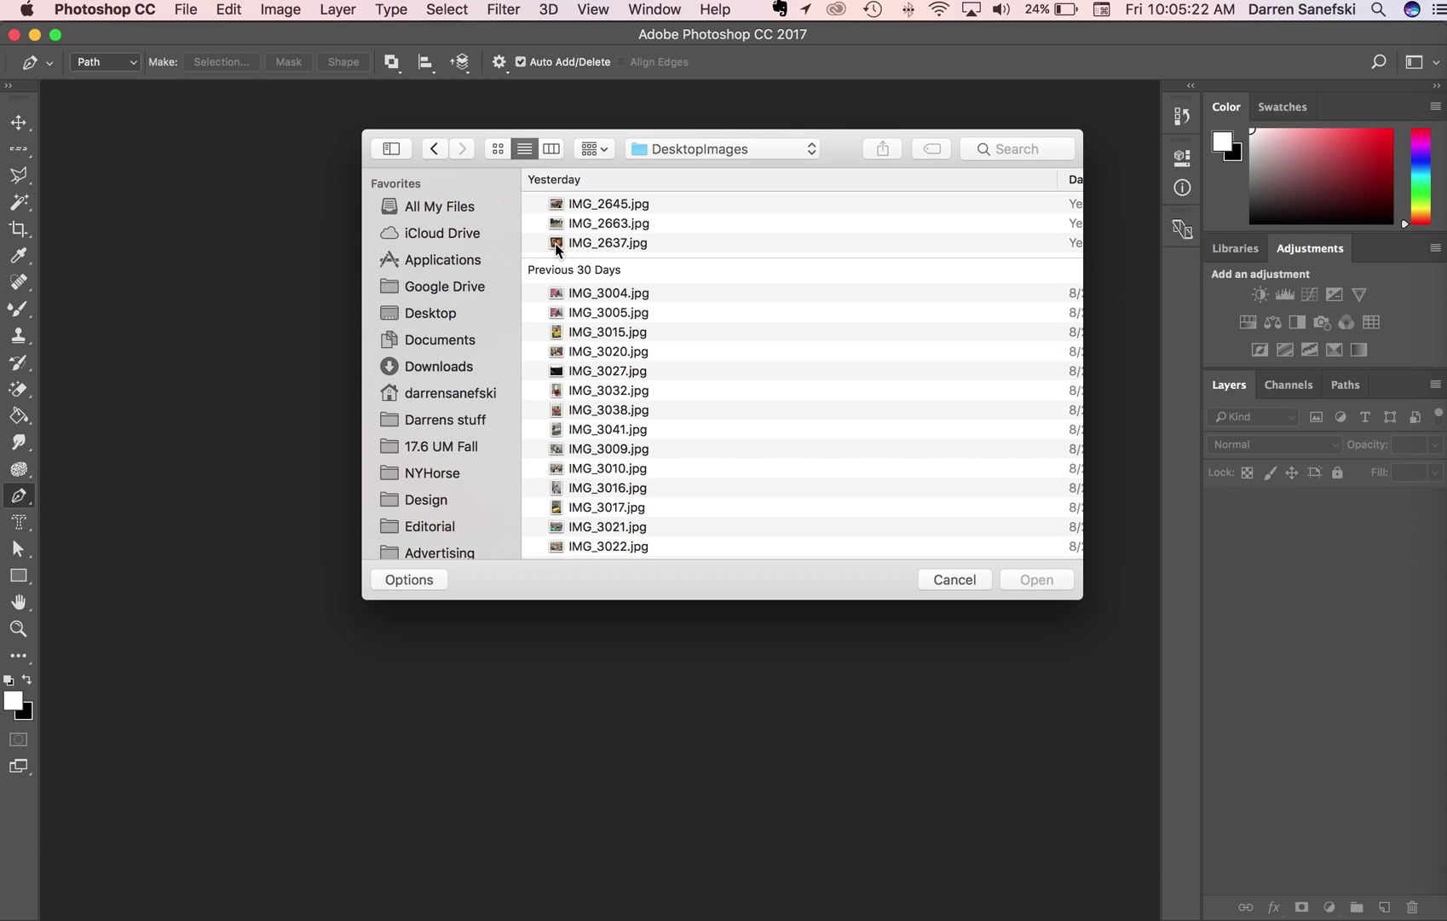
pyautogui.doubleClick(556, 207)
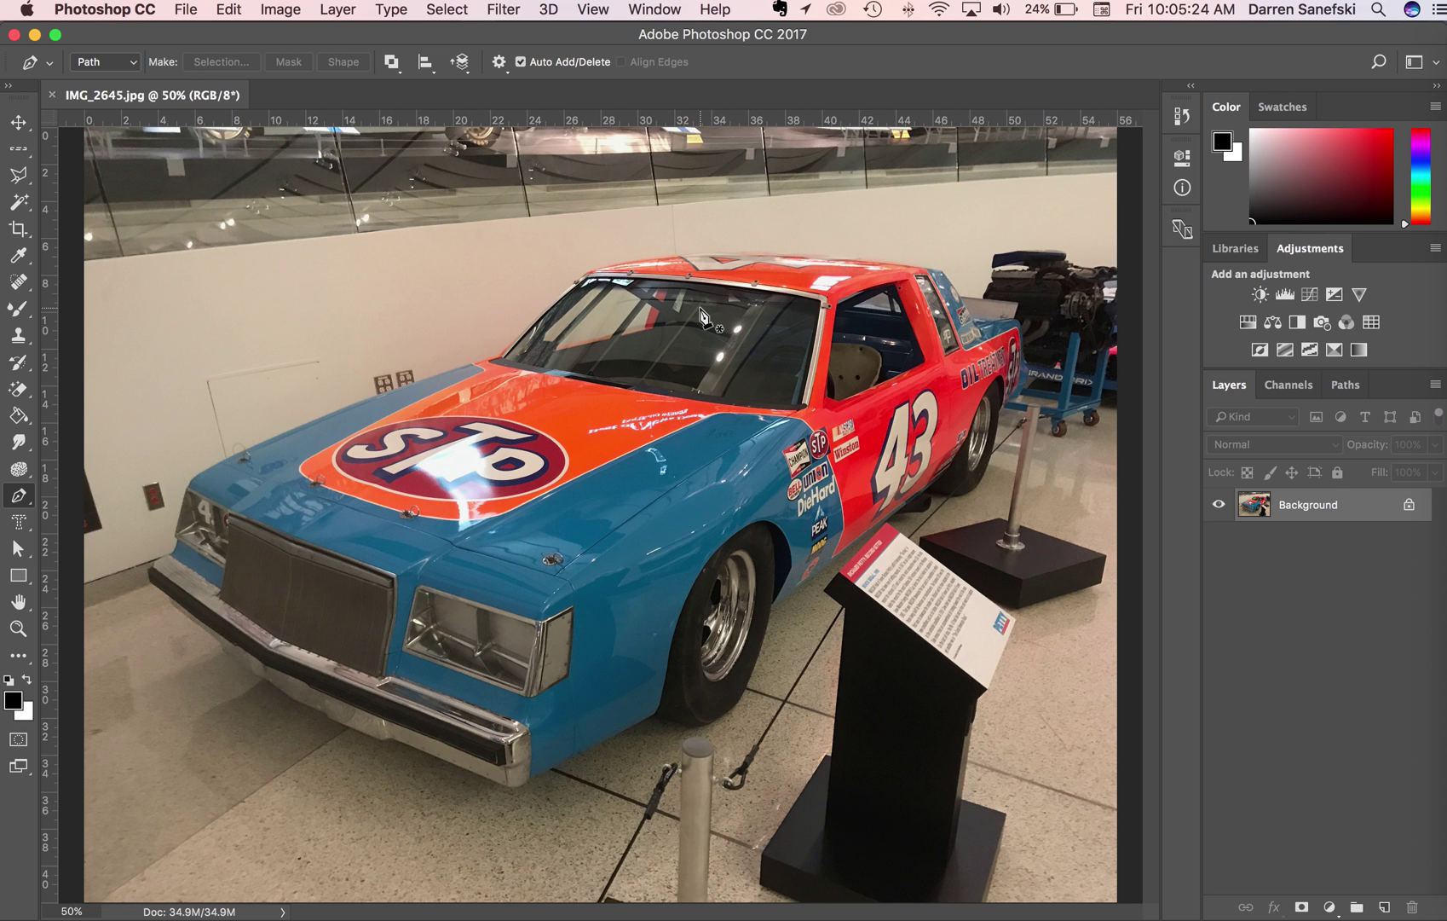
pyautogui.click(52, 96)
# Step: Open the photo IMG_2637.jpg from the DesktopImages folder
pyautogui.click(186, 9)
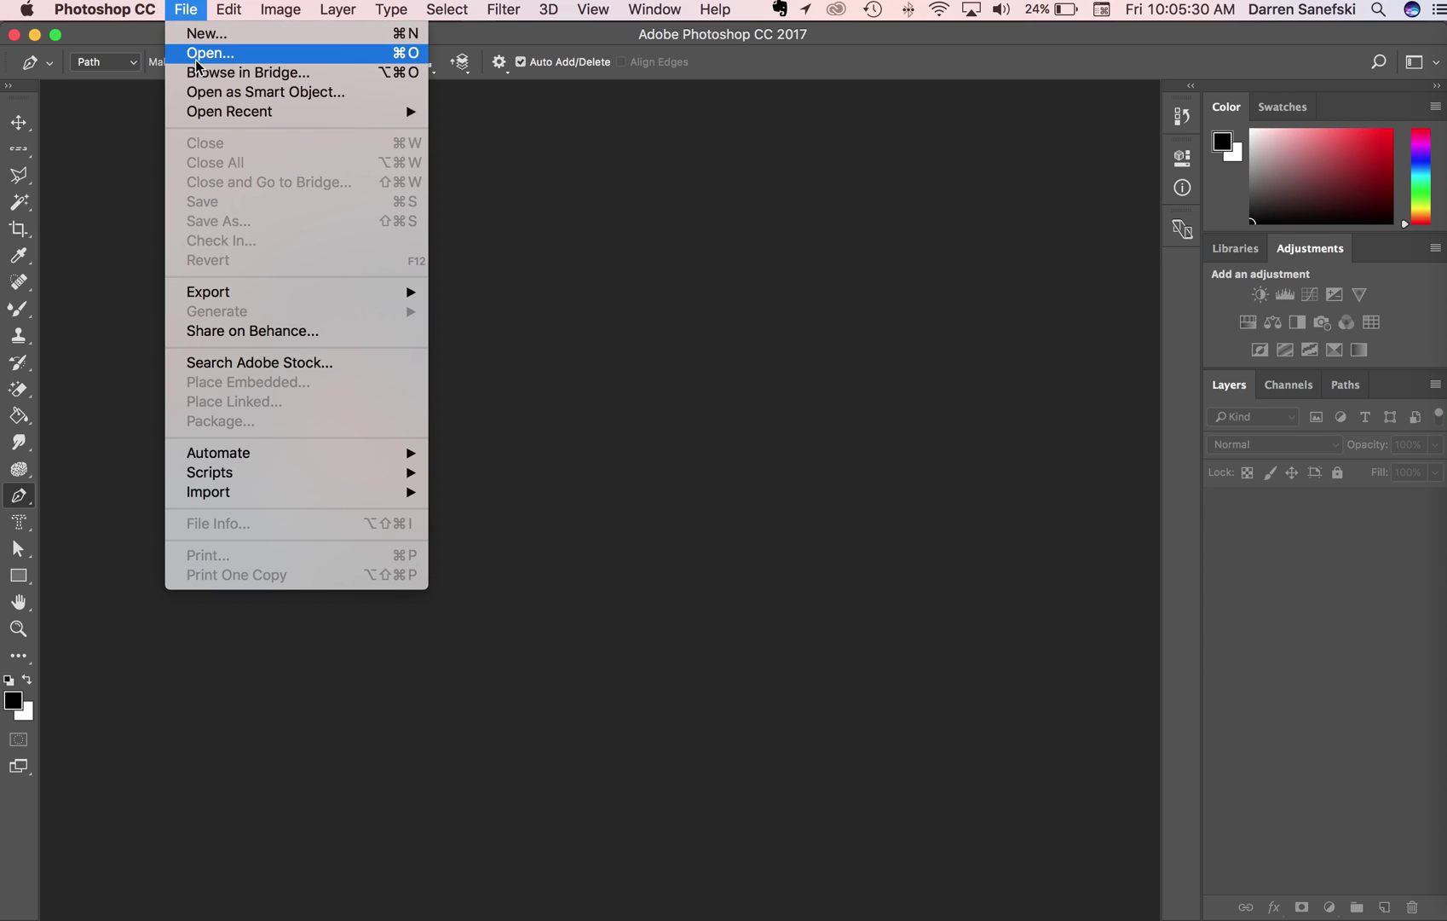
pyautogui.moveTo(213, 119)
pyautogui.click(200, 53)
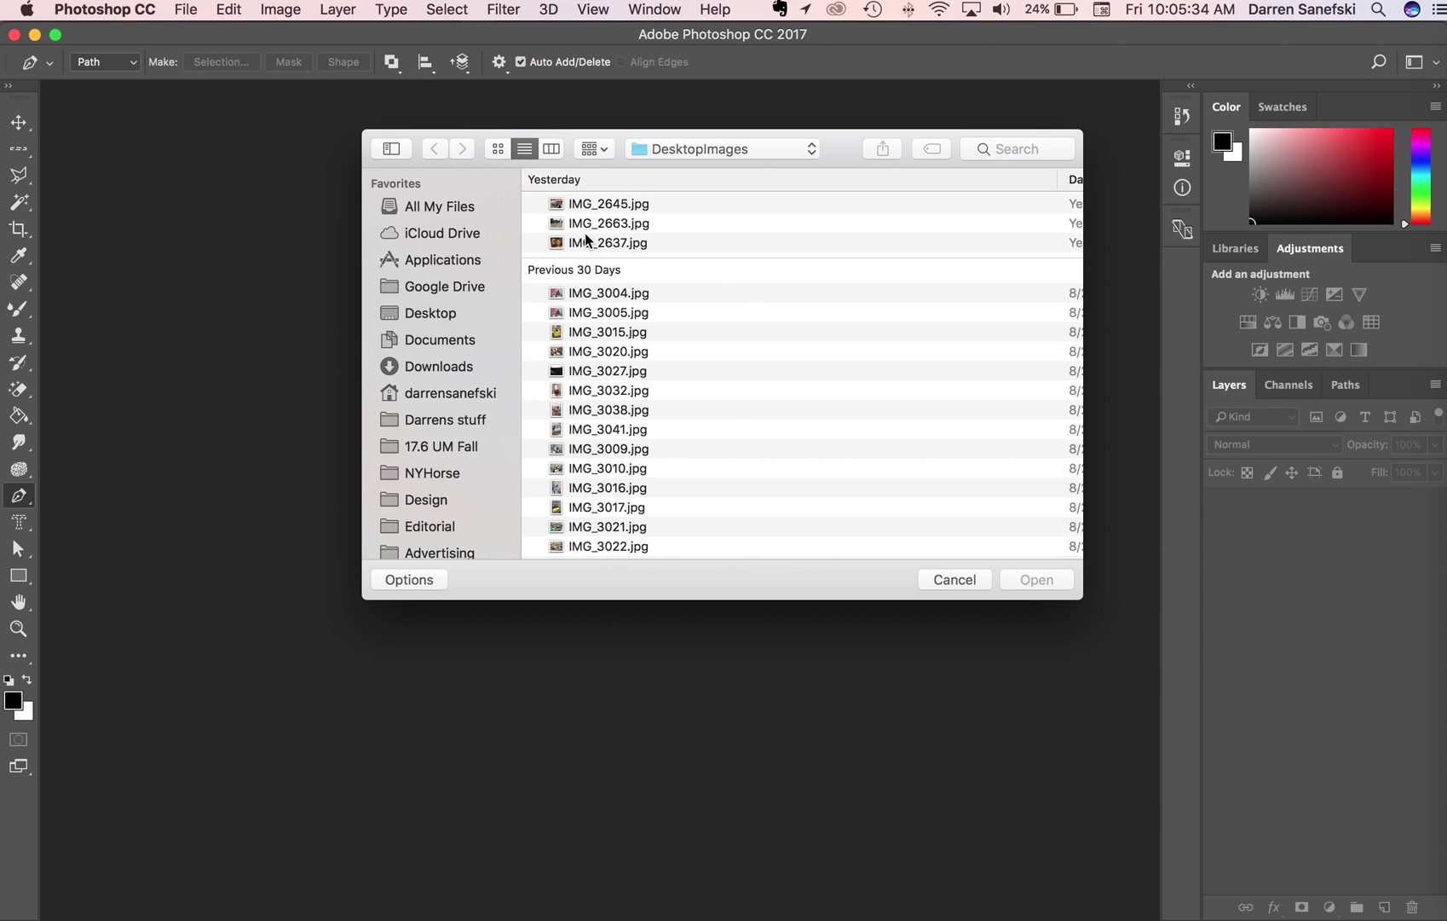
pyautogui.doubleClick(588, 242)
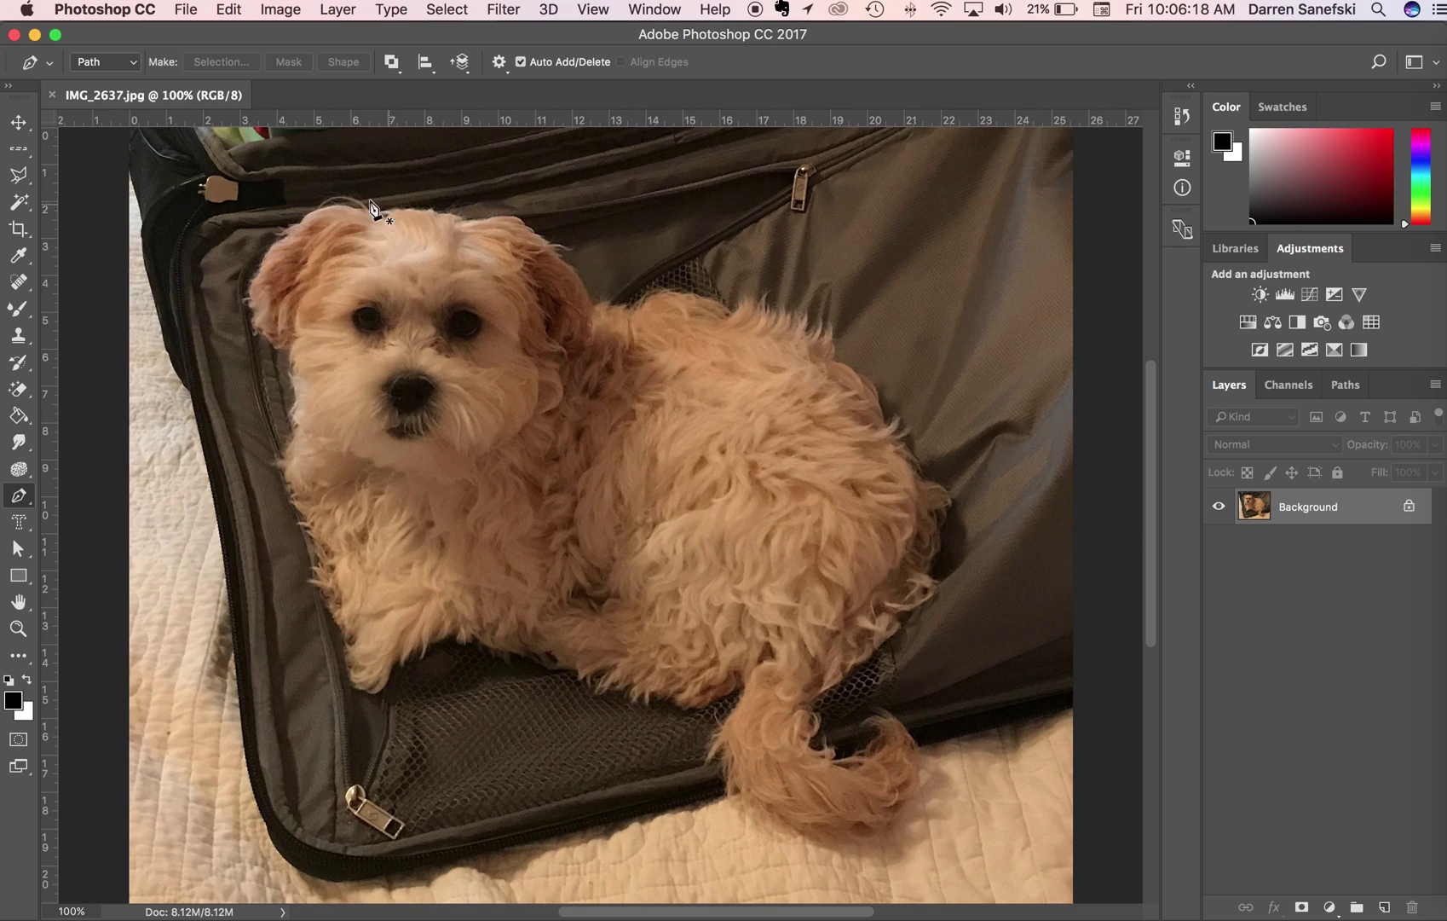
# Step: Switch to the Quick Selection tool, enter the Select and Mask workspace and set the view mode to Overlay
pyautogui.click(22, 206)
pyautogui.moveTo(22, 205); pyautogui.dragTo(132, 209)
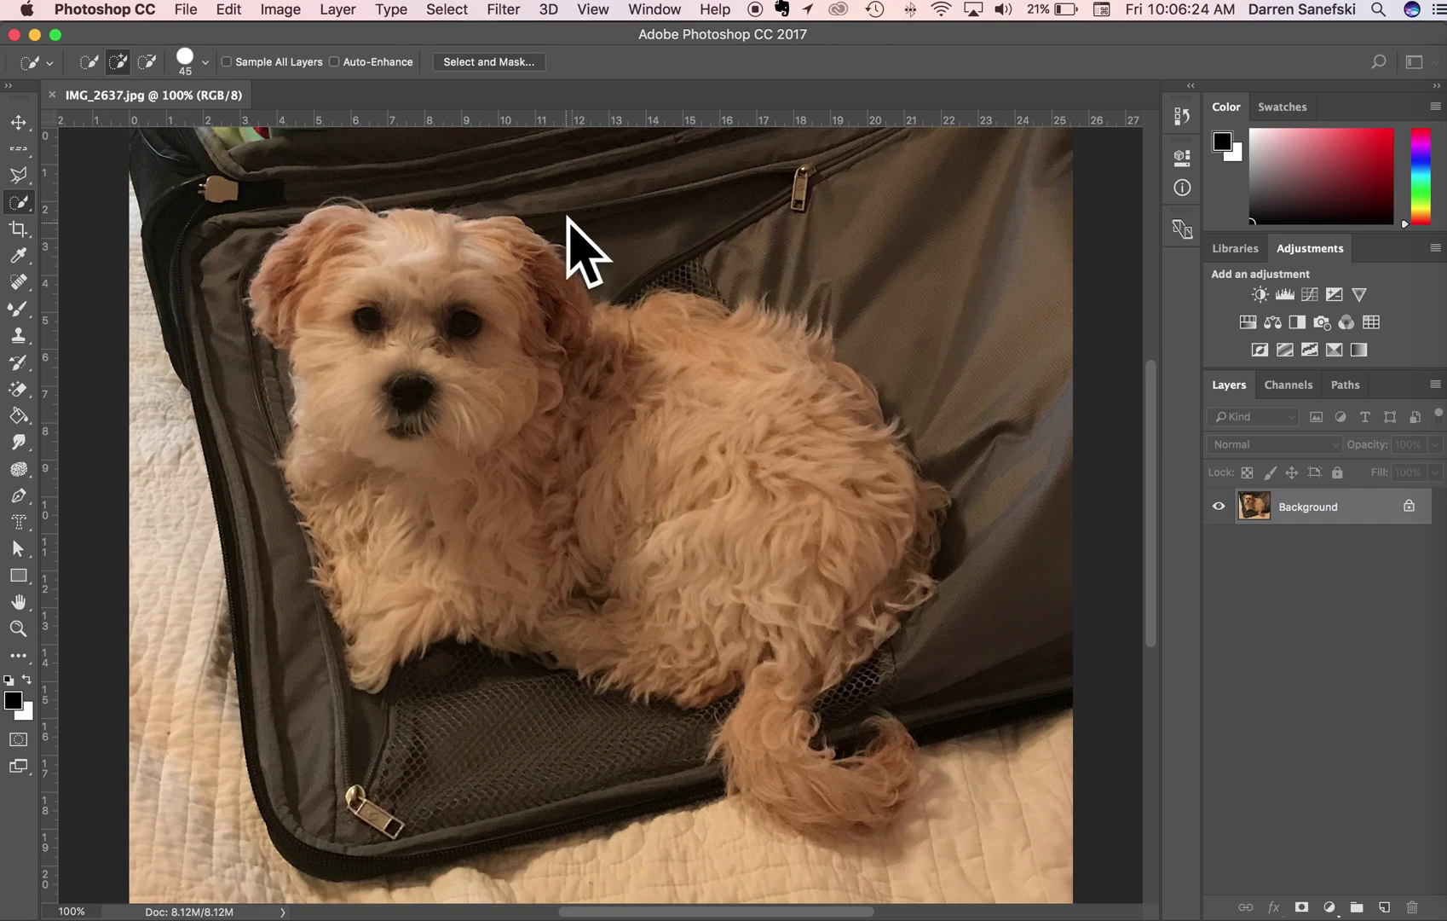
pyautogui.click(490, 62)
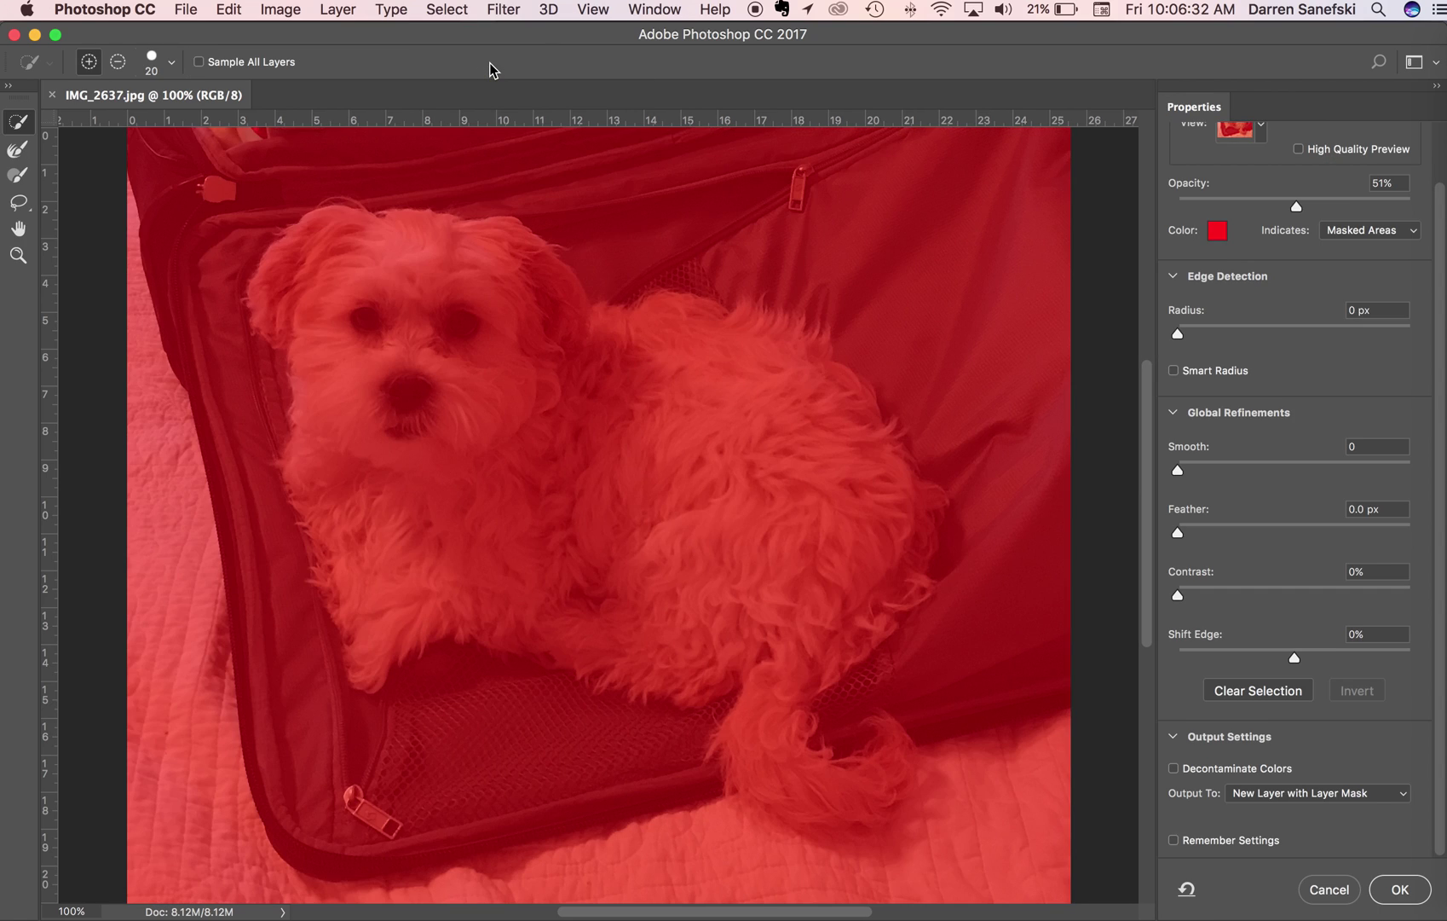
pyautogui.scroll(3, 1299, 223)
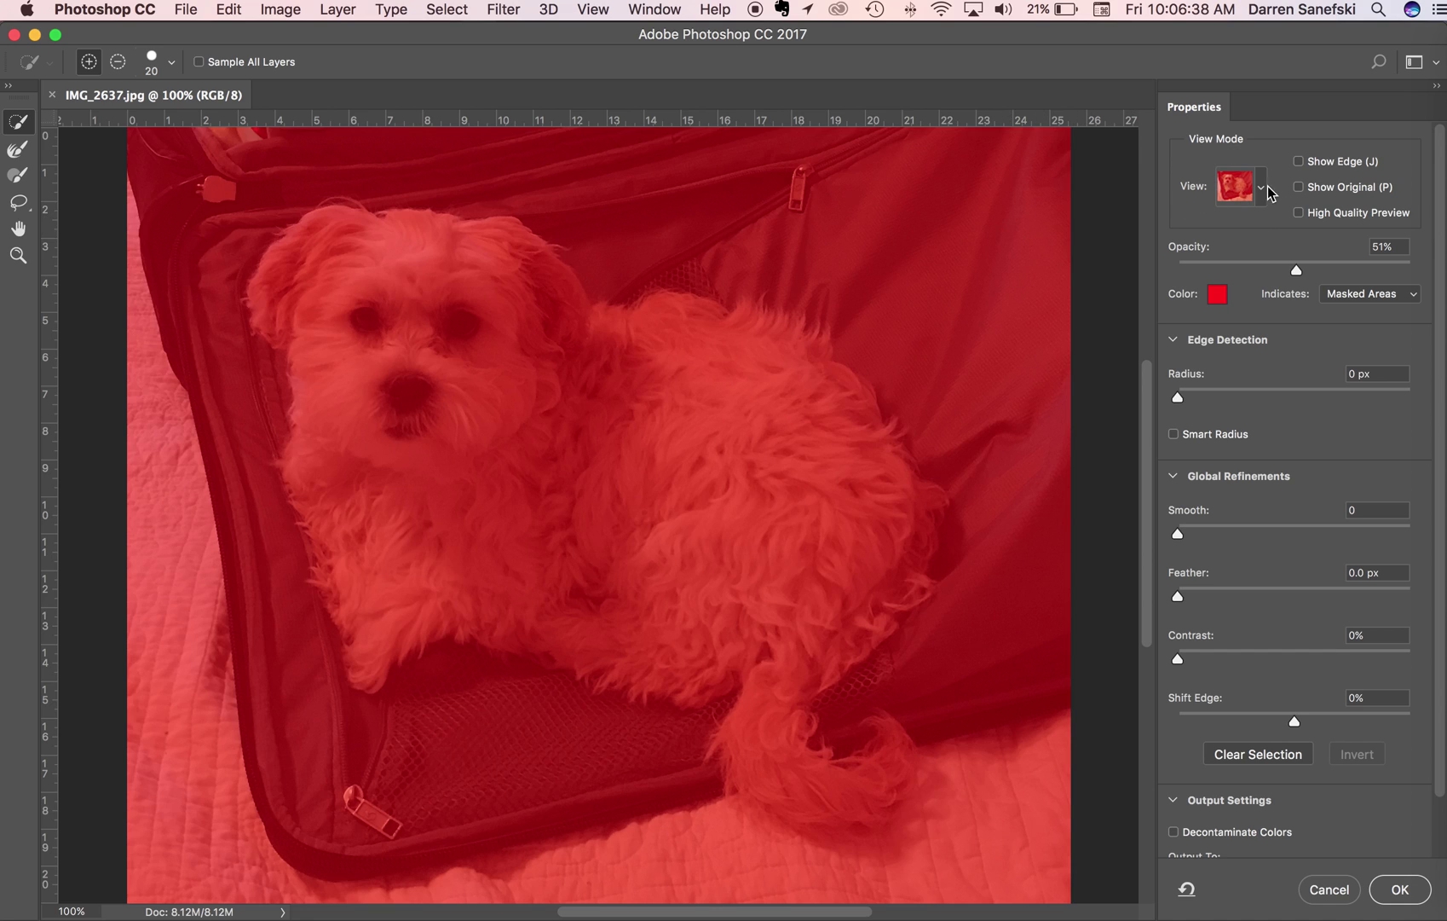
pyautogui.click(1262, 189)
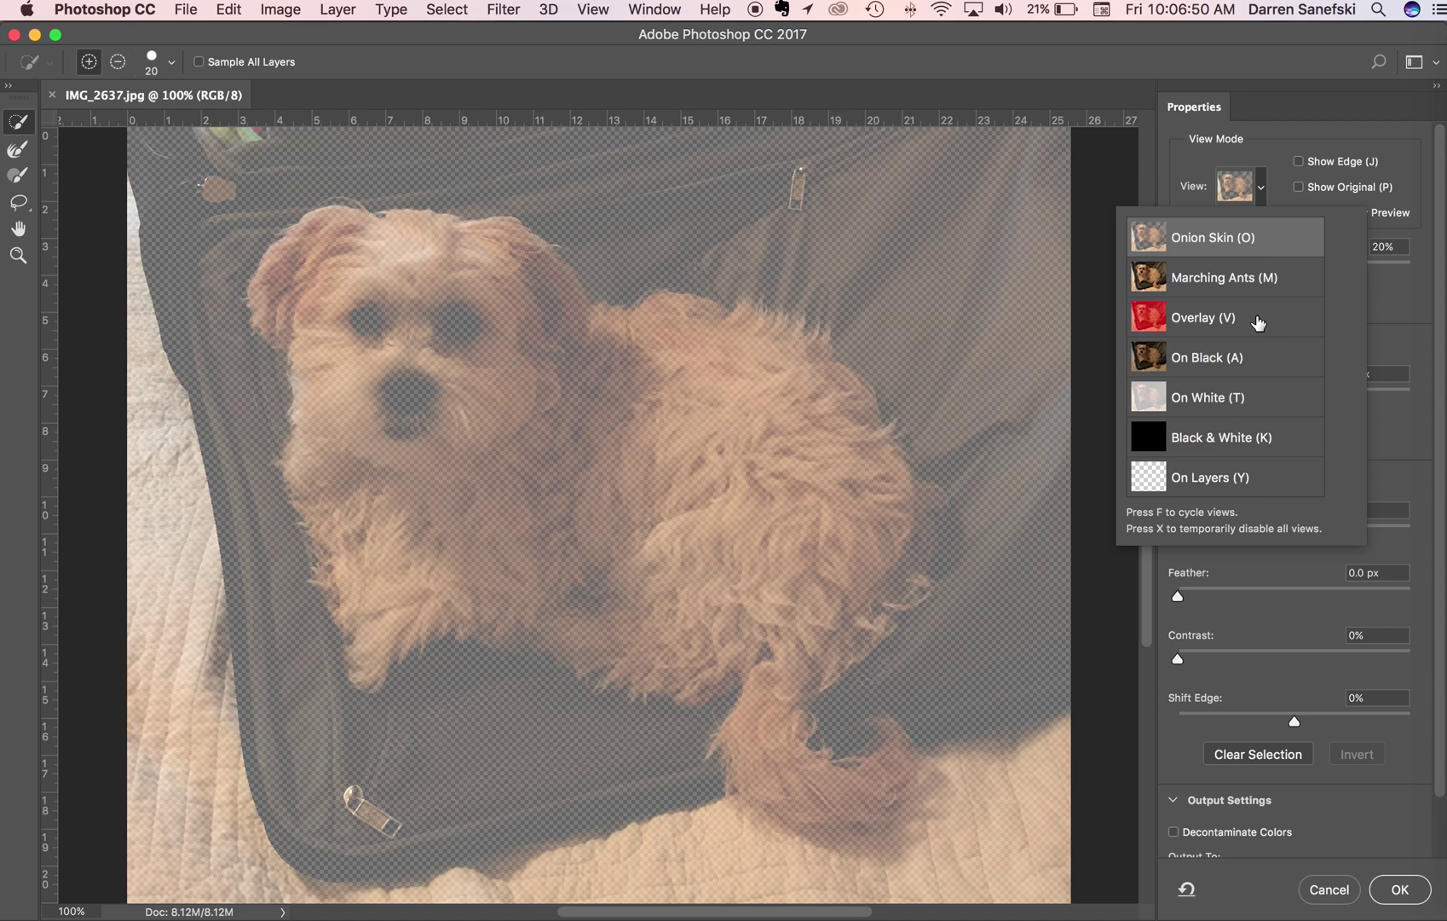
pyautogui.click(1263, 319)
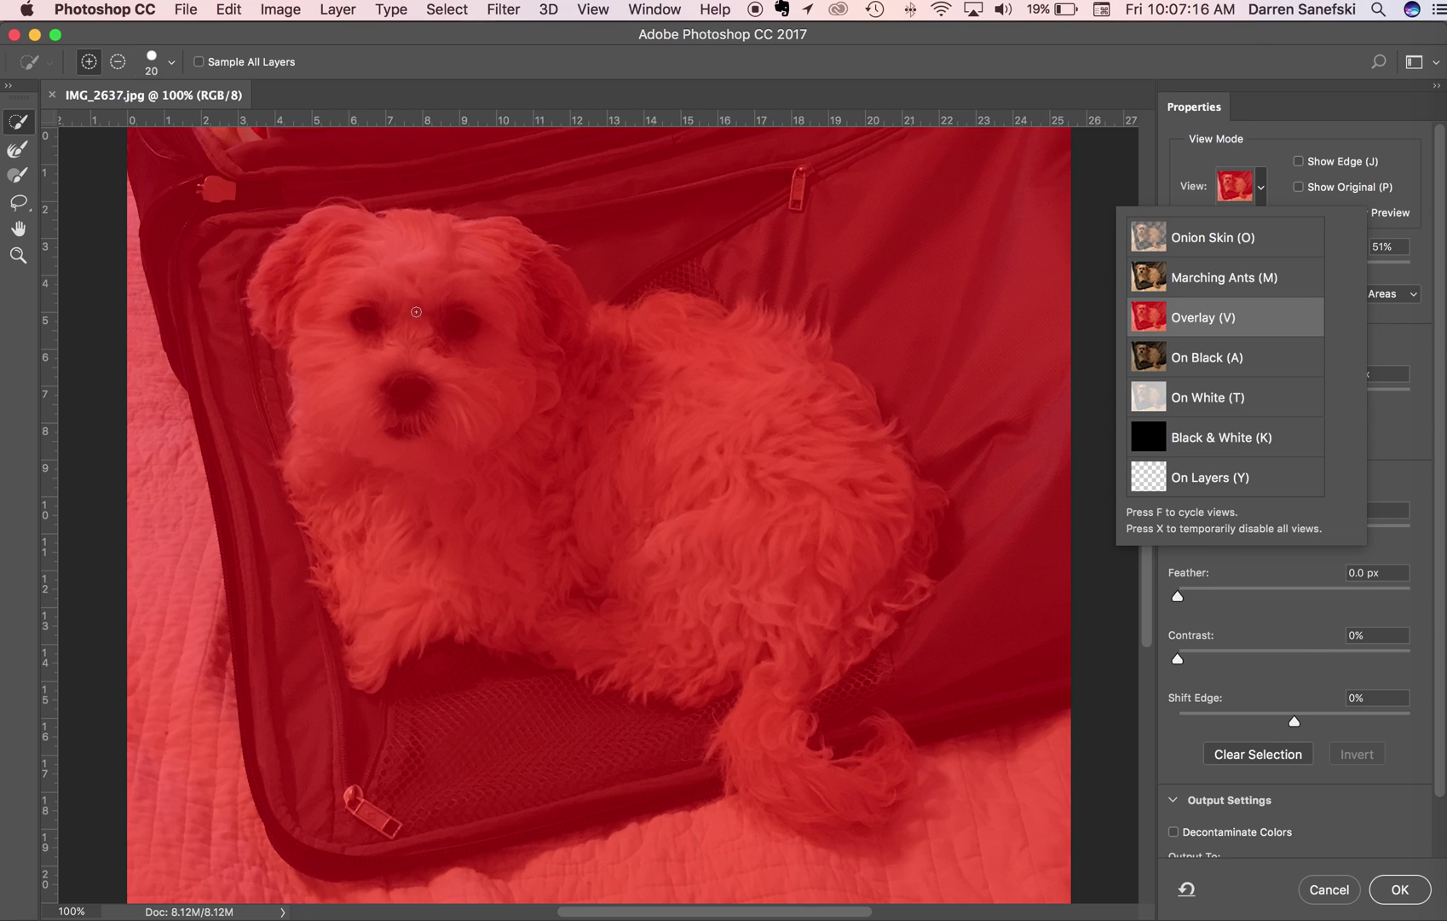
# Step: Select the whole dog, from head to tail, with the Quick Selection brush, enlarging the brush to size 50
pyautogui.click(415, 312)
pyautogui.press(']')
pyautogui.press(']')
pyautogui.press(']')
pyautogui.press(']')
pyautogui.press(']')
pyautogui.press(']')
pyautogui.press(']')
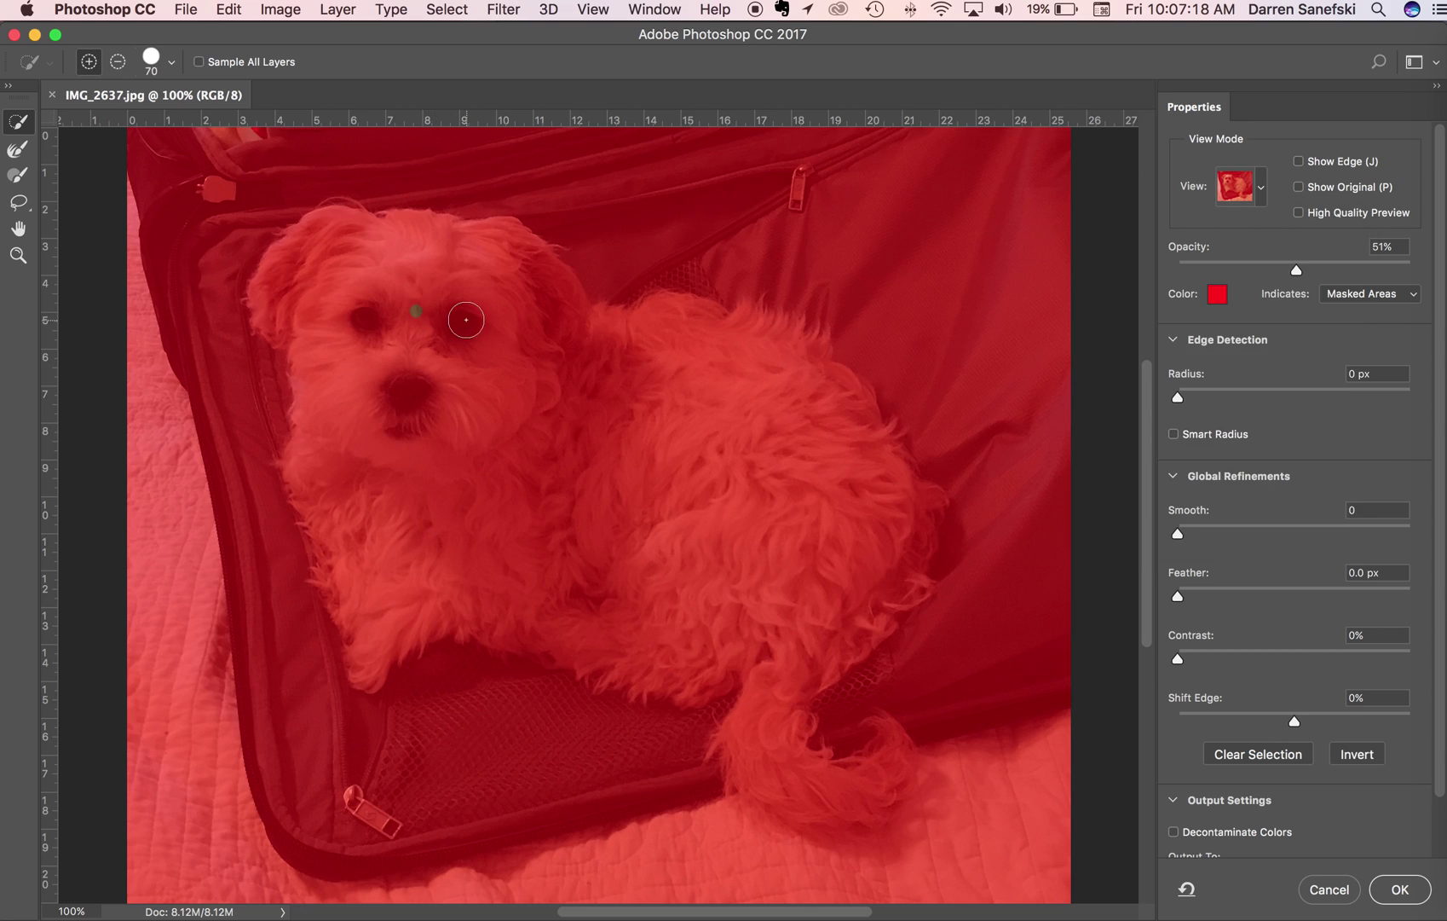
pyautogui.press('[')
pyautogui.press('[')
pyautogui.press('[')
pyautogui.press(']')
pyautogui.moveTo(418, 311)
pyautogui.mouseDown()
pyautogui.moveTo(354, 248)
pyautogui.moveTo(344, 278)
pyautogui.moveTo(499, 249)
pyautogui.moveTo(564, 311)
pyautogui.moveTo(571, 342)
pyautogui.moveTo(659, 319)
pyautogui.moveTo(760, 327)
pyautogui.moveTo(815, 351)
pyautogui.moveTo(814, 377)
pyautogui.moveTo(857, 398)
pyautogui.moveTo(920, 507)
pyautogui.moveTo(913, 581)
pyautogui.moveTo(848, 662)
pyautogui.moveTo(809, 679)
pyautogui.moveTo(785, 742)
pyautogui.moveTo(827, 777)
pyautogui.moveTo(862, 770)
pyautogui.moveTo(886, 737)
pyautogui.moveTo(905, 760)
pyautogui.moveTo(878, 830)
pyautogui.moveTo(821, 823)
pyautogui.moveTo(760, 765)
pyautogui.moveTo(724, 687)
pyautogui.mouseUp()
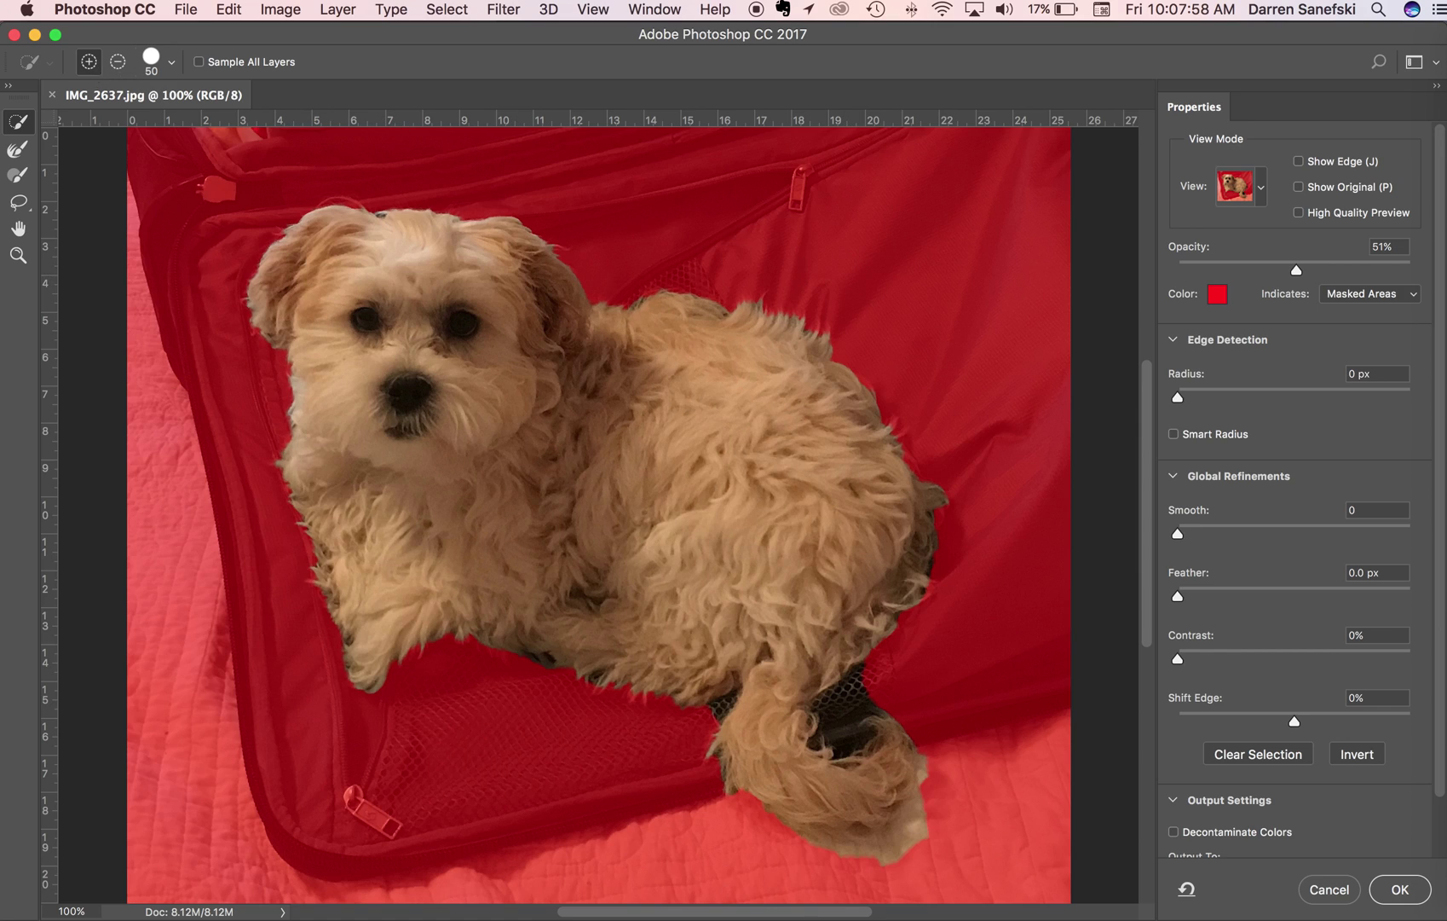
# Step: Subtract the background around the rump, inside the tail curl and along the tail's outer edge, reducing the selection brush to size 30
pyautogui.click(117, 64)
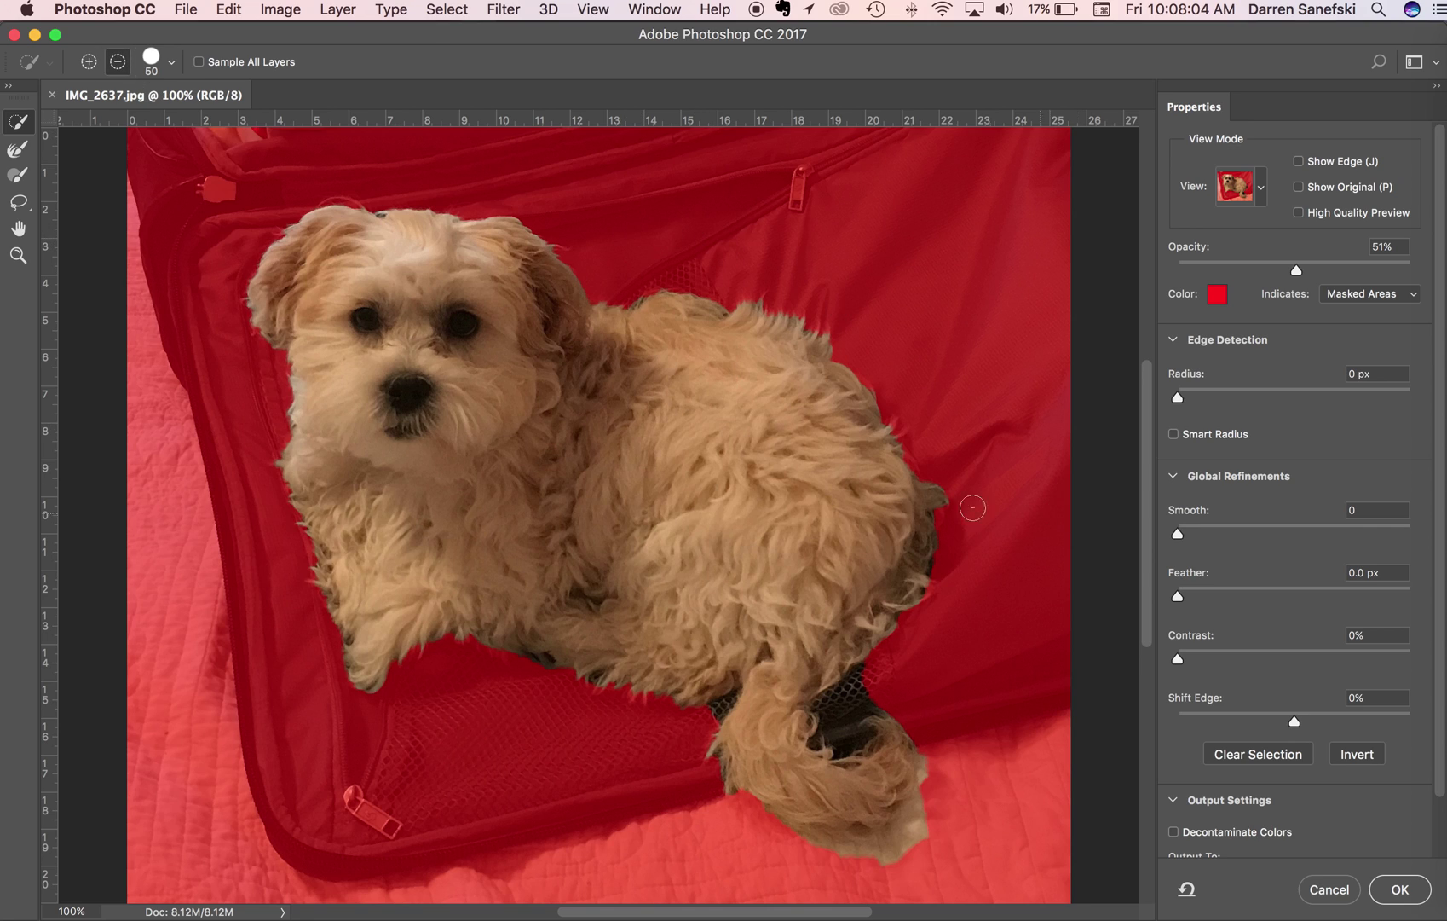
pyautogui.moveTo(953, 518)
pyautogui.mouseDown()
pyautogui.moveTo(947, 596)
pyautogui.moveTo(927, 592)
pyautogui.moveTo(888, 662)
pyautogui.moveTo(834, 694)
pyautogui.mouseUp()
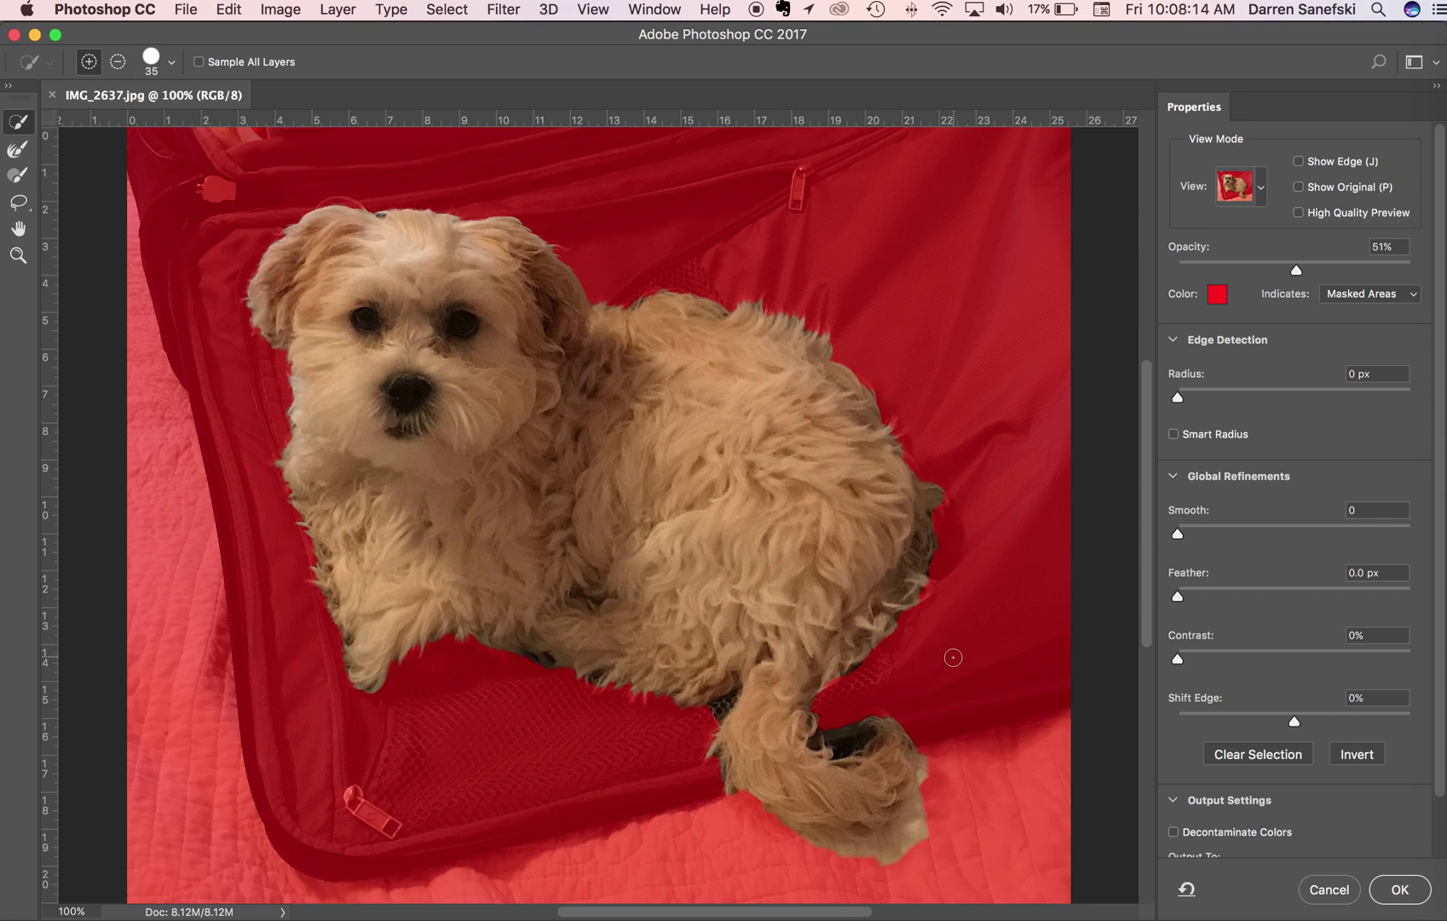
pyautogui.press('[')
pyautogui.press('alt')
pyautogui.moveTo(818, 717)
pyautogui.mouseDown()
pyautogui.moveTo(824, 736)
pyautogui.moveTo(810, 739)
pyautogui.moveTo(868, 736)
pyautogui.mouseUp()
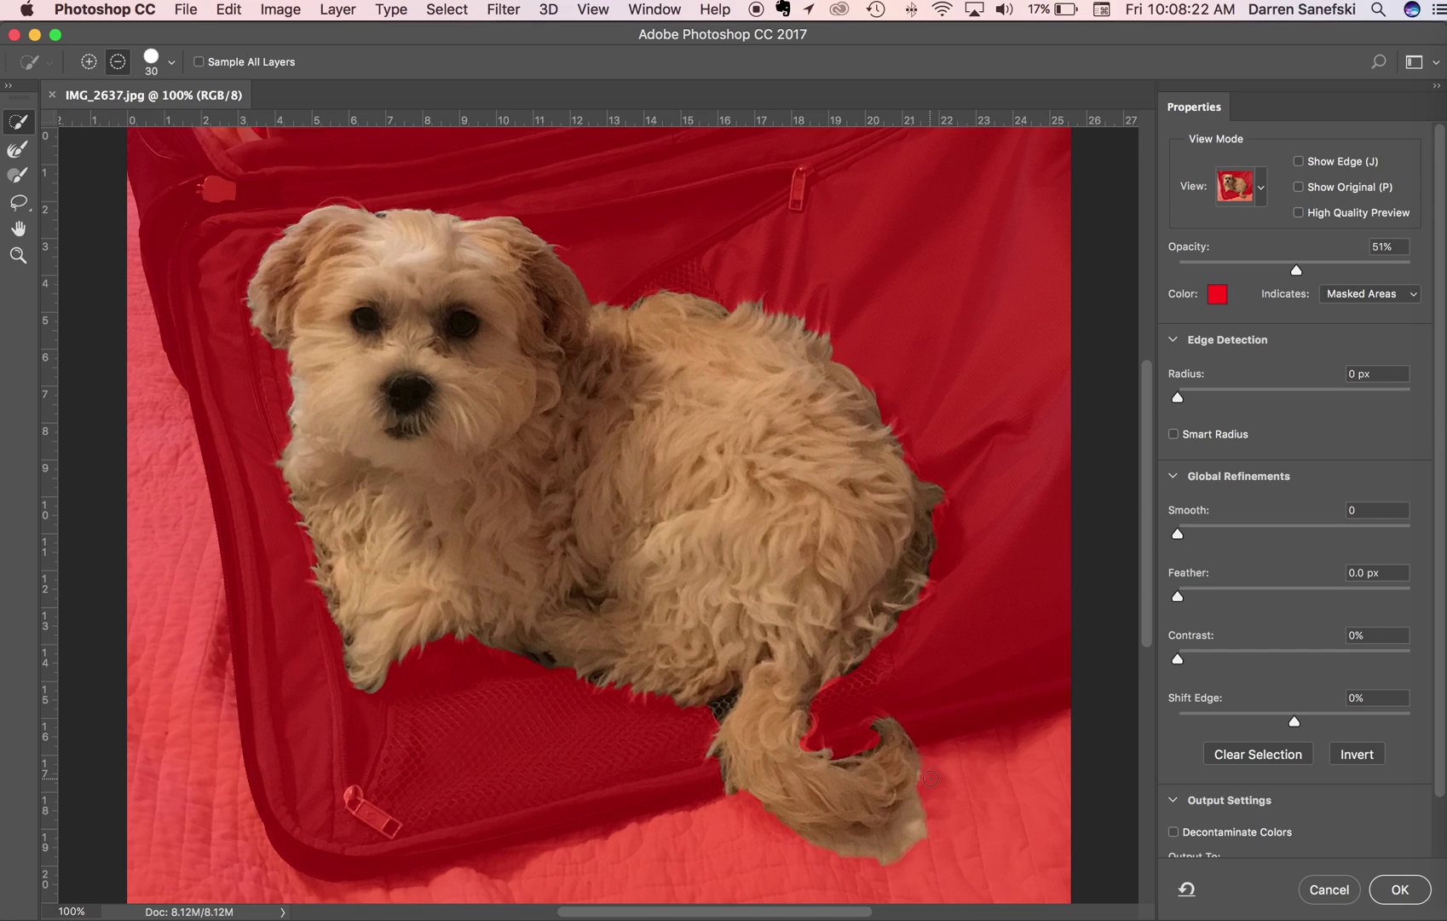
pyautogui.moveTo(918, 823)
pyautogui.mouseDown()
pyautogui.moveTo(916, 837)
pyautogui.moveTo(924, 812)
pyautogui.mouseUp()
pyautogui.moveTo(855, 855)
pyautogui.mouseDown()
pyautogui.moveTo(752, 824)
pyautogui.moveTo(693, 774)
pyautogui.moveTo(721, 778)
pyautogui.moveTo(706, 731)
pyautogui.moveTo(726, 735)
pyautogui.moveTo(728, 698)
pyautogui.mouseUp()
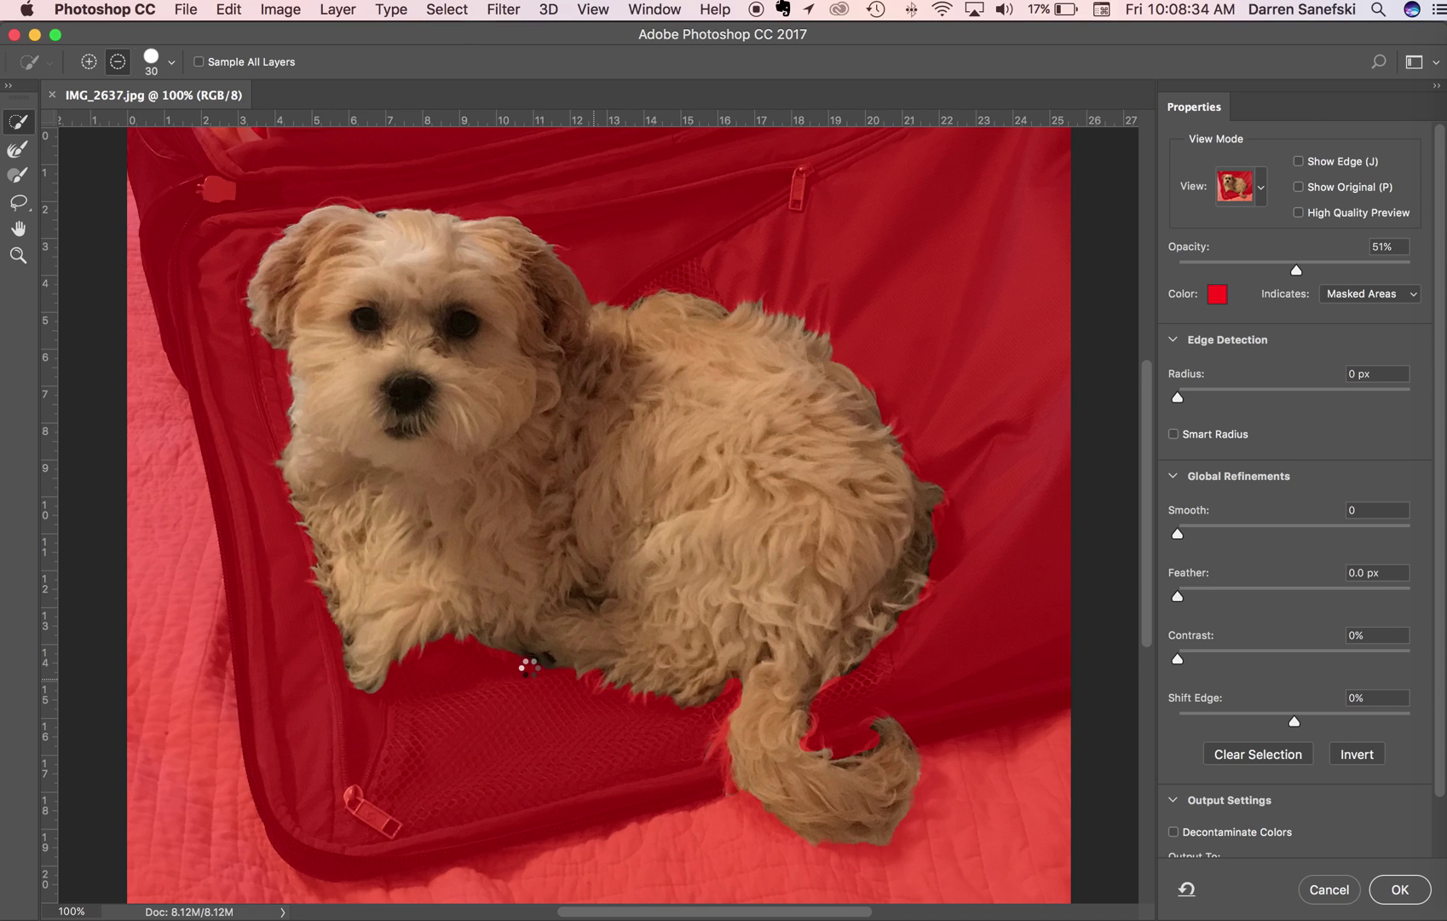
pyautogui.press('alt')
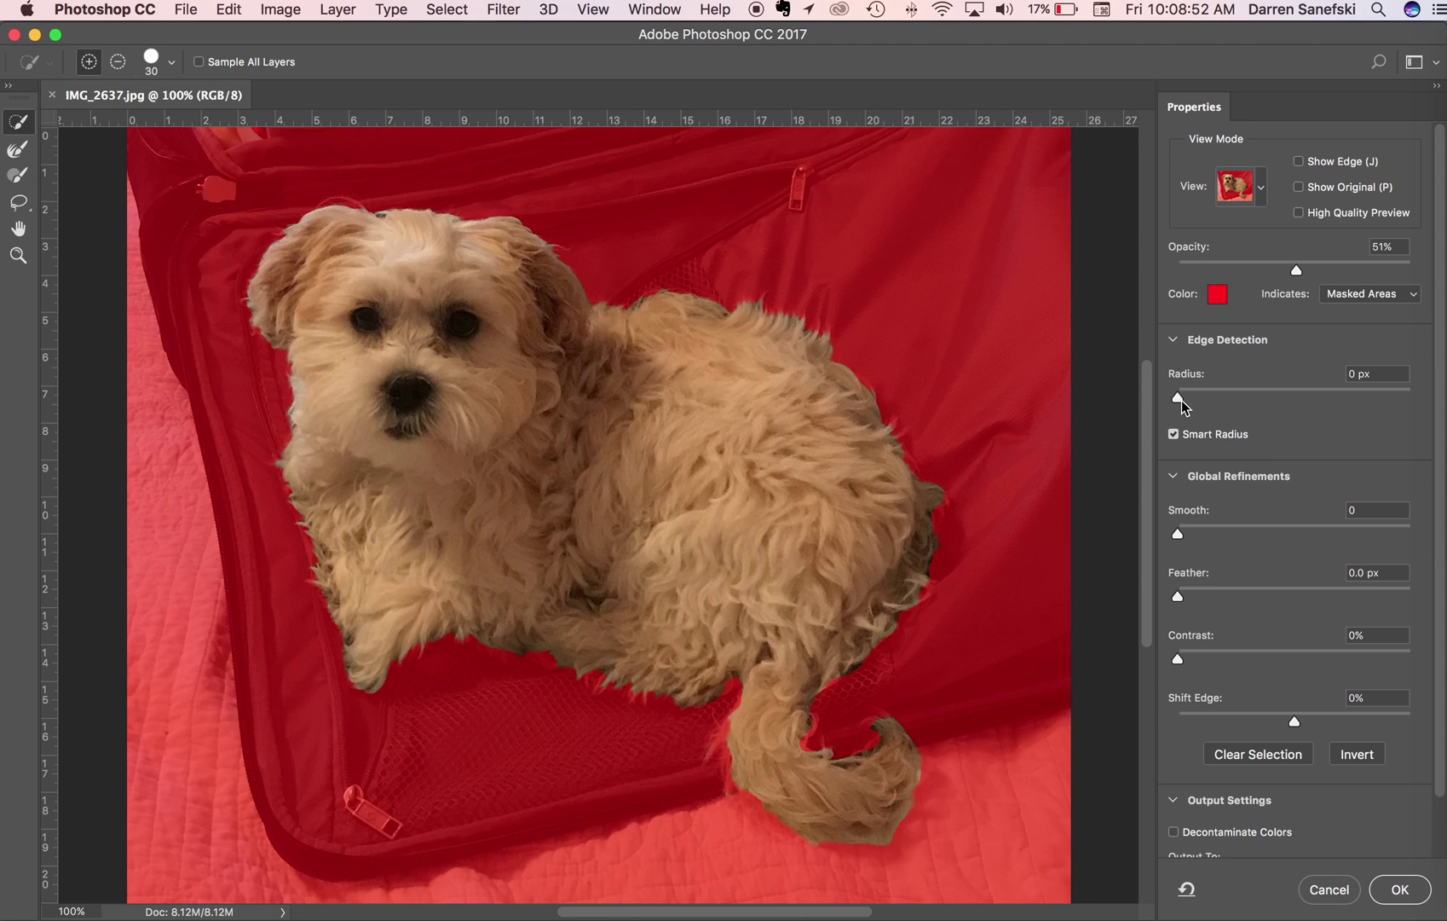
# Step: Turn on Smart Radius with an edge detection radius of 40 px and show the selection in Black & White view
pyautogui.moveTo(1181, 397); pyautogui.dragTo(1312, 401)
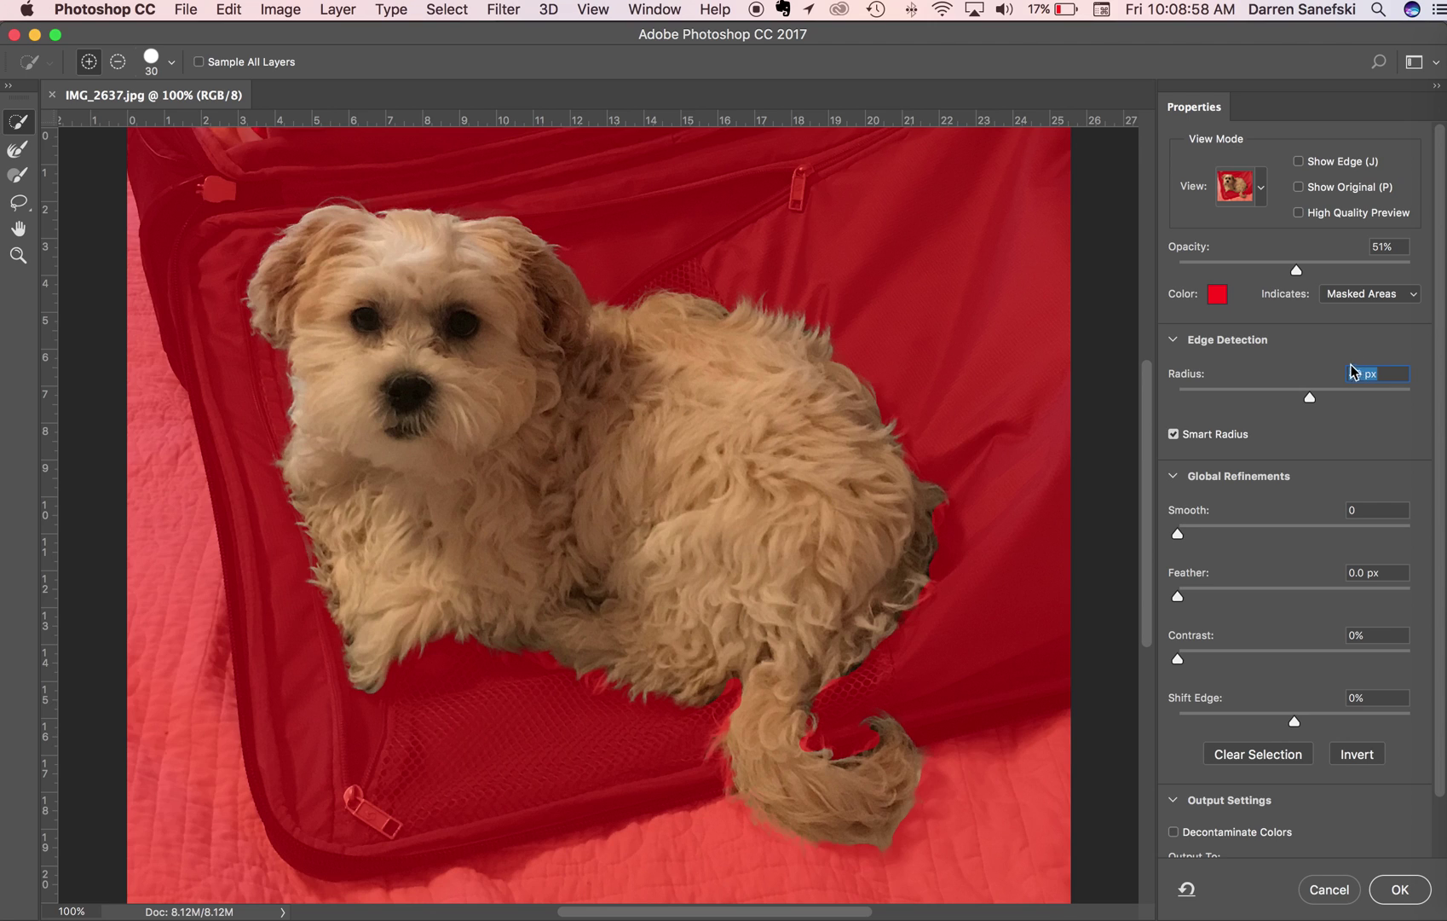
pyautogui.click(1263, 189)
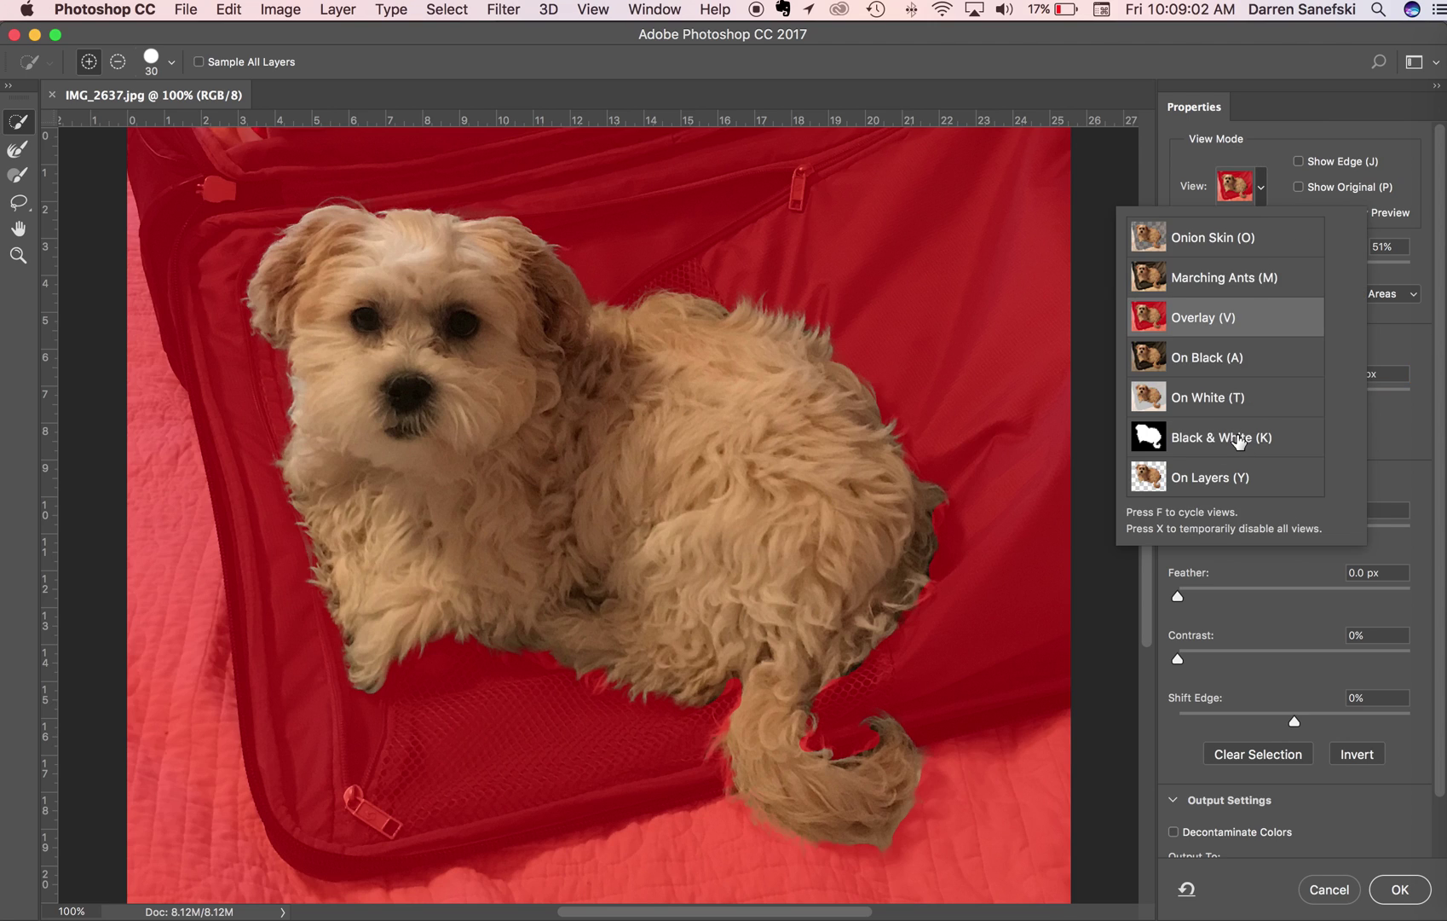
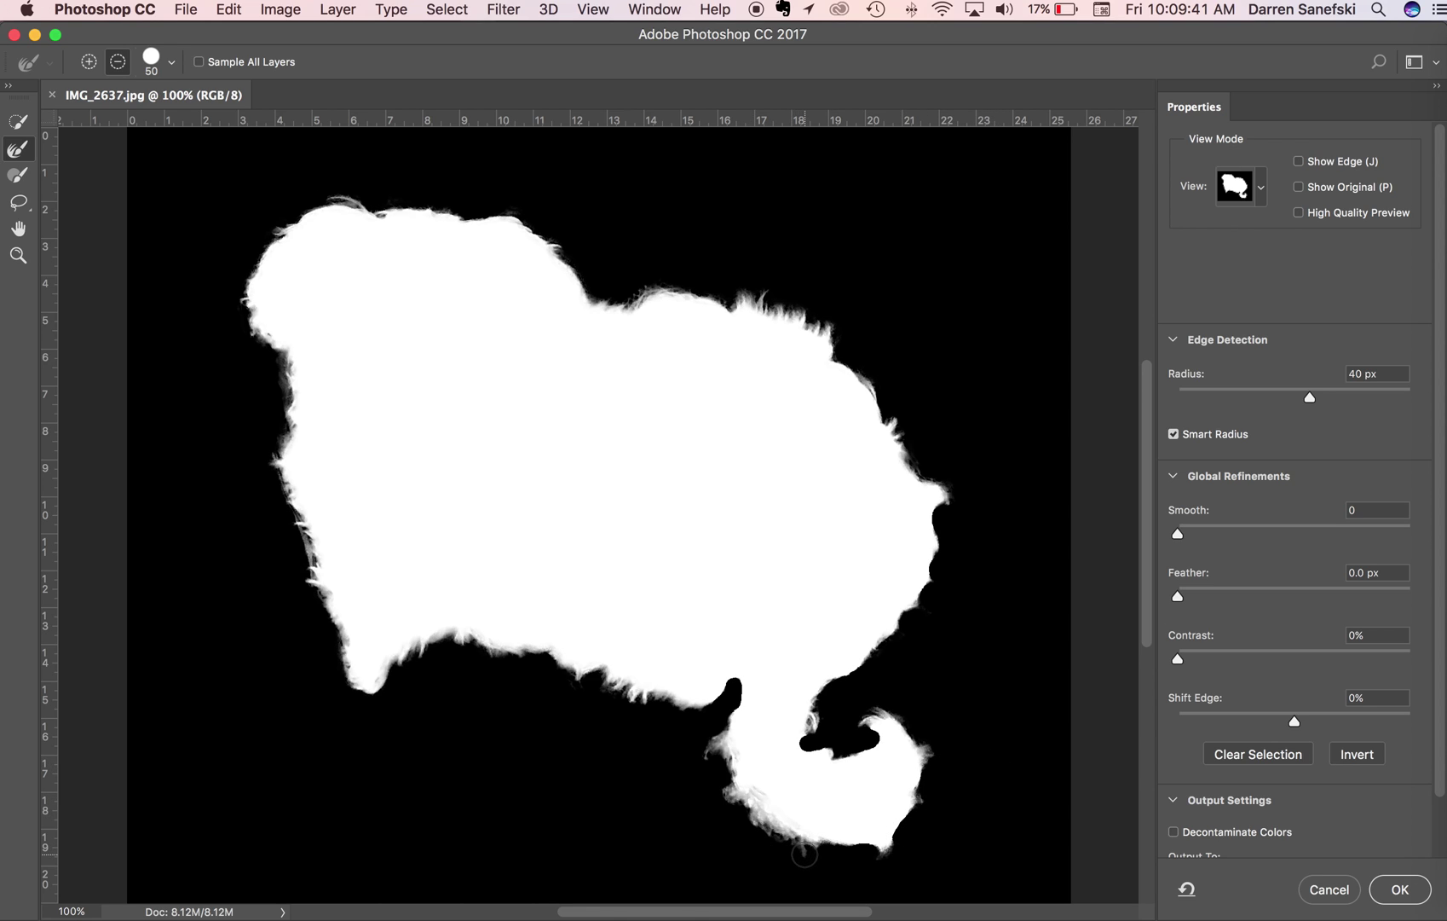
# Step: Clean up the fur edge with the Refine Edge Brush in subtract mode, size 50, along the tail, belly, chest, head and back
pyautogui.moveTo(767, 841); pyautogui.dragTo(720, 825)
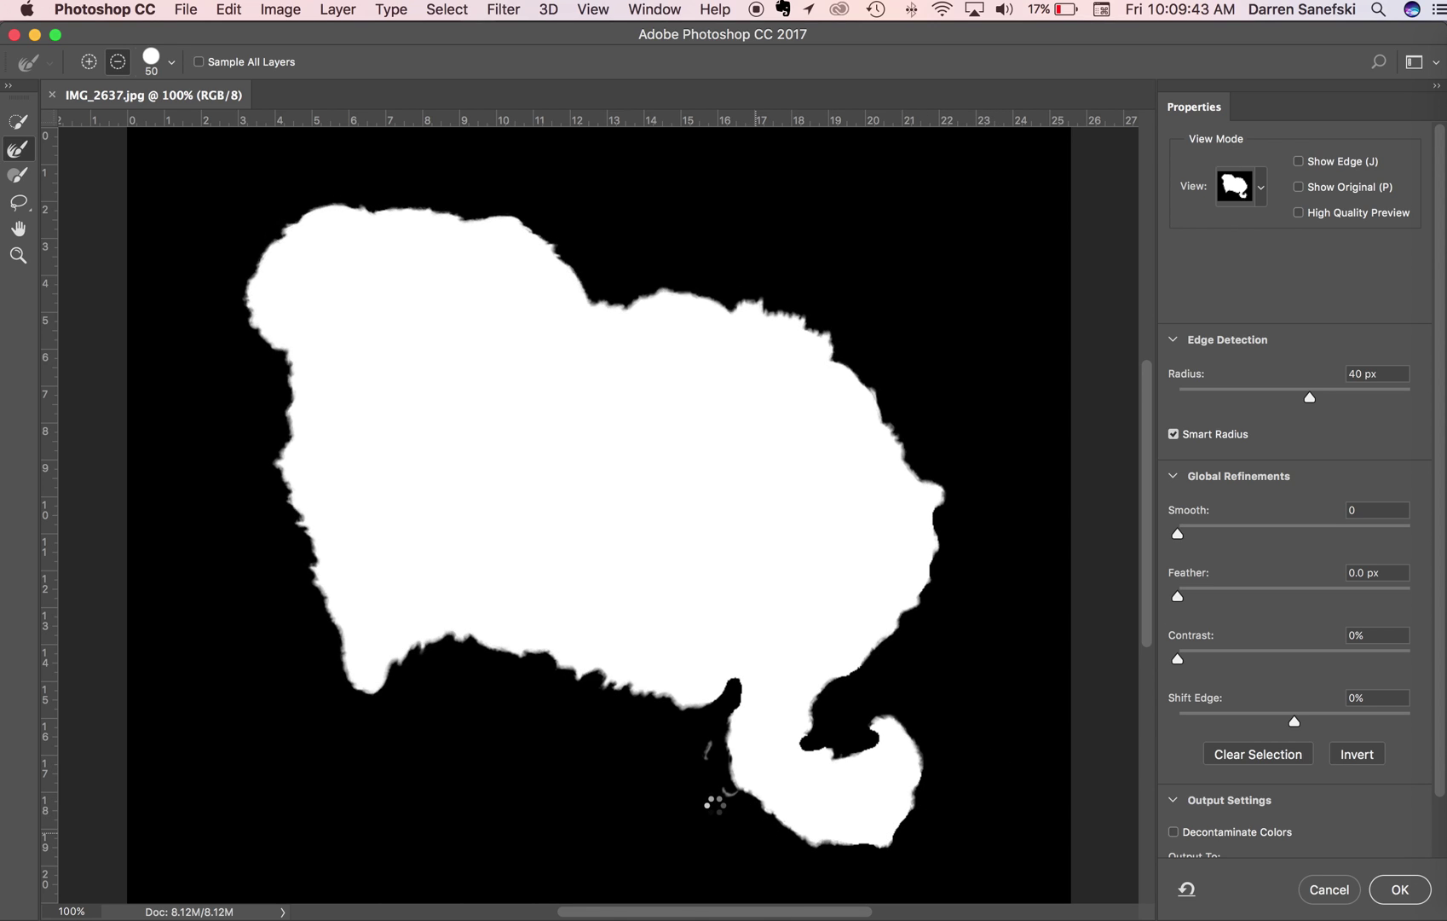
pyautogui.moveTo(730, 810)
pyautogui.mouseDown()
pyautogui.moveTo(687, 785)
pyautogui.moveTo(710, 798)
pyautogui.moveTo(705, 747)
pyautogui.moveTo(672, 821)
pyautogui.moveTo(669, 747)
pyautogui.moveTo(651, 718)
pyautogui.moveTo(322, 611)
pyautogui.moveTo(257, 485)
pyautogui.moveTo(243, 369)
pyautogui.moveTo(267, 369)
pyautogui.moveTo(272, 395)
pyautogui.moveTo(247, 449)
pyautogui.moveTo(275, 454)
pyautogui.moveTo(293, 548)
pyautogui.mouseUp()
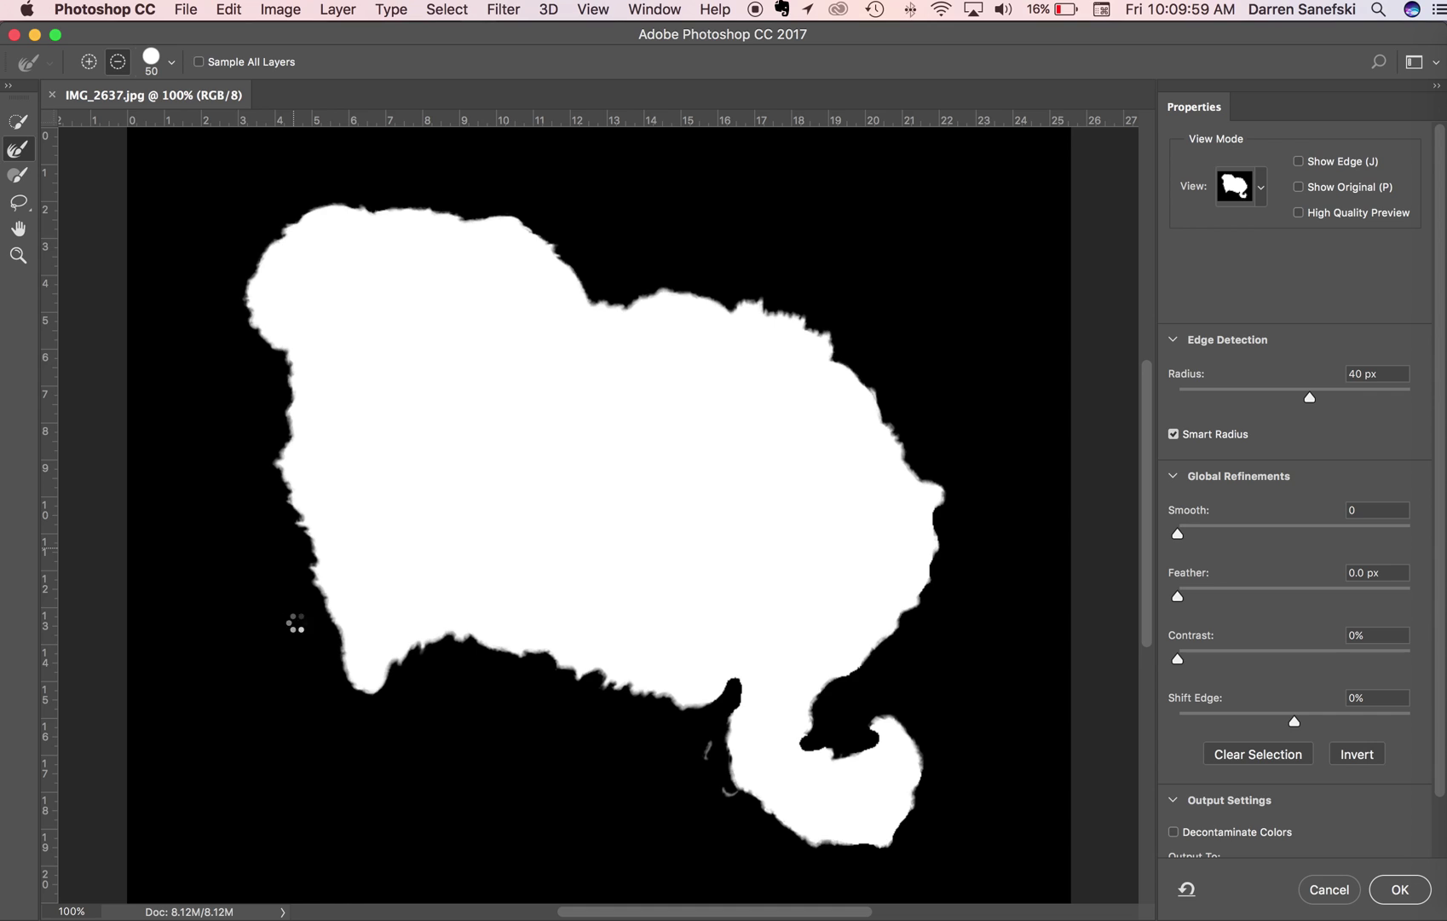
pyautogui.moveTo(313, 704)
pyautogui.mouseDown()
pyautogui.moveTo(524, 655)
pyautogui.moveTo(690, 725)
pyautogui.mouseUp()
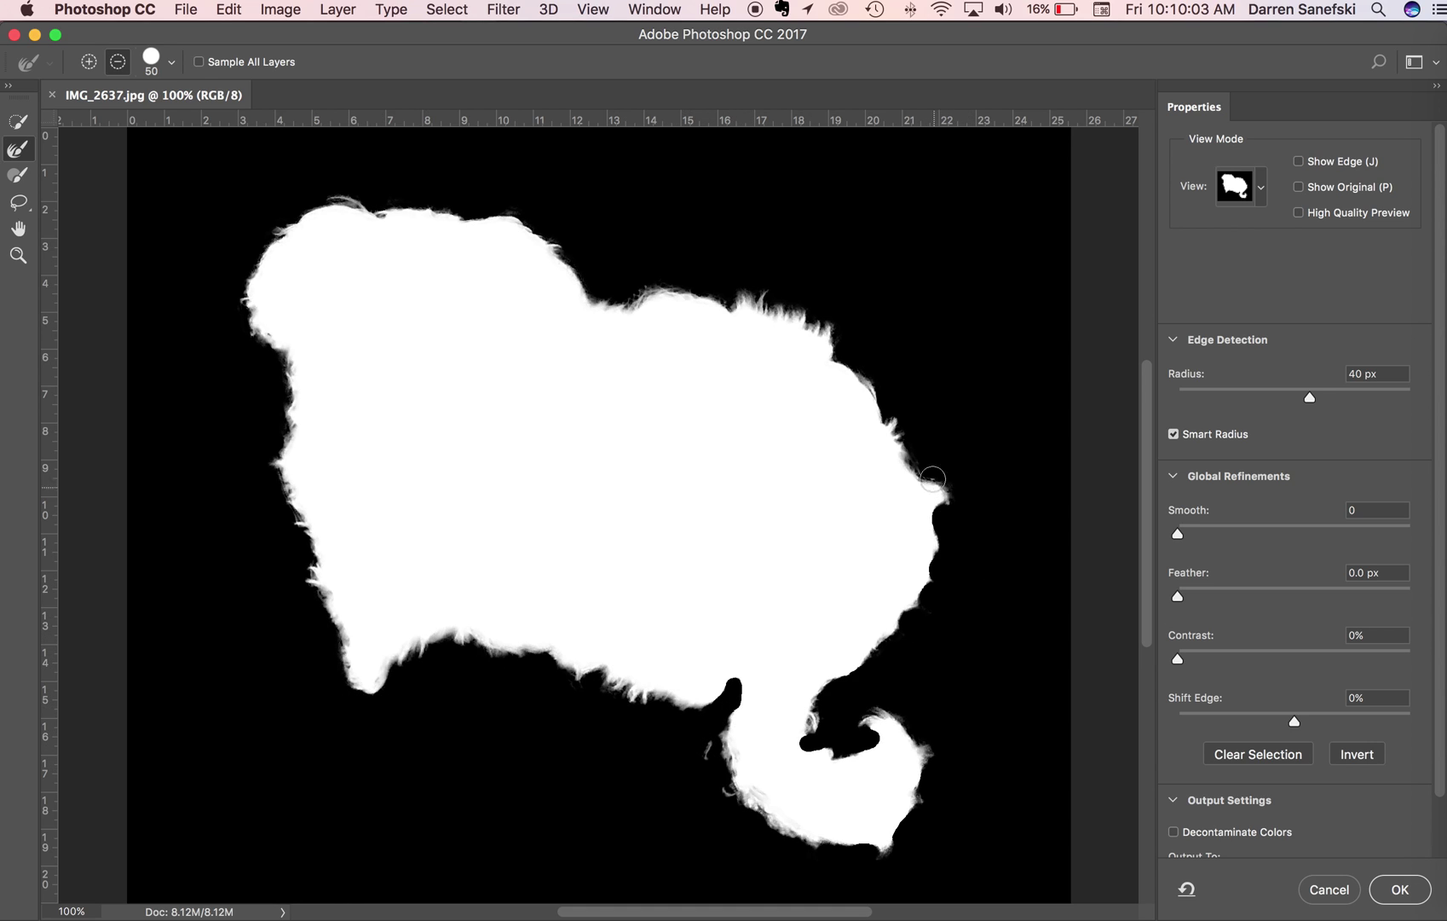
pyautogui.moveTo(320, 205)
pyautogui.mouseDown()
pyautogui.moveTo(549, 210)
pyautogui.moveTo(655, 318)
pyautogui.mouseUp()
pyautogui.moveTo(859, 373)
pyautogui.mouseDown()
pyautogui.moveTo(874, 423)
pyautogui.moveTo(938, 466)
pyautogui.mouseUp()
# Step: Refine the fur along the rump and curled tail with the Refine Edge Brush, and erase the stray grey areas beside the rump and under the tail
pyautogui.moveTo(952, 548)
pyautogui.mouseDown()
pyautogui.moveTo(948, 602)
pyautogui.moveTo(881, 662)
pyautogui.moveTo(945, 590)
pyautogui.moveTo(941, 554)
pyautogui.moveTo(911, 625)
pyautogui.moveTo(853, 662)
pyautogui.moveTo(940, 675)
pyautogui.moveTo(1106, 628)
pyautogui.mouseUp()
pyautogui.moveTo(882, 660)
pyautogui.mouseDown()
pyautogui.moveTo(863, 668)
pyautogui.moveTo(915, 617)
pyautogui.moveTo(934, 542)
pyautogui.moveTo(952, 580)
pyautogui.mouseUp()
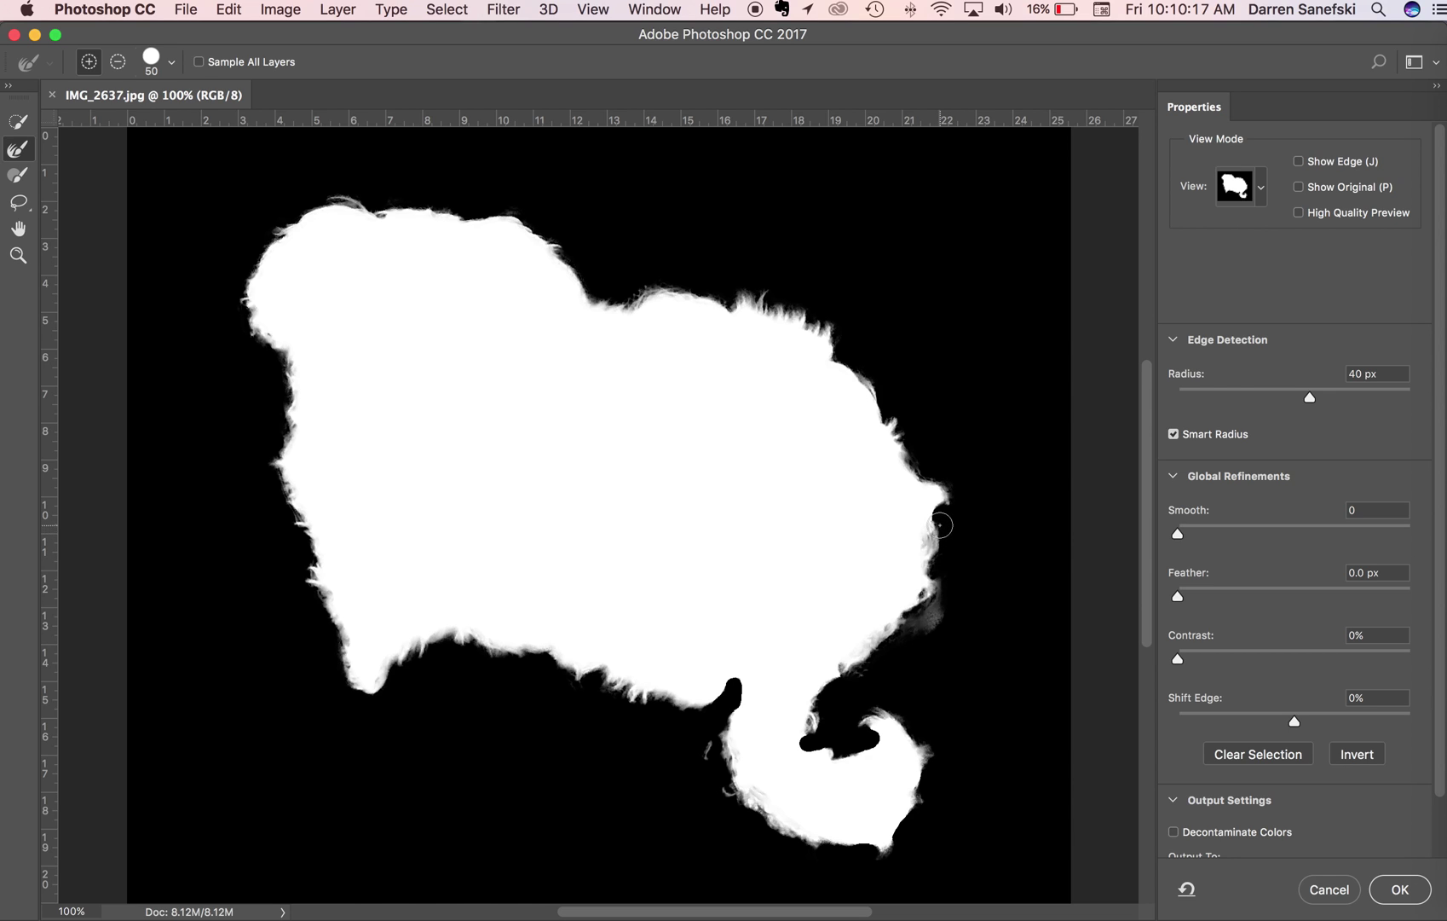
pyautogui.moveTo(940, 515)
pyautogui.mouseDown()
pyautogui.moveTo(915, 604)
pyautogui.moveTo(850, 659)
pyautogui.moveTo(802, 737)
pyautogui.moveTo(846, 760)
pyautogui.moveTo(891, 739)
pyautogui.moveTo(896, 785)
pyautogui.moveTo(919, 775)
pyautogui.moveTo(915, 808)
pyautogui.moveTo(888, 839)
pyautogui.moveTo(780, 835)
pyautogui.mouseUp()
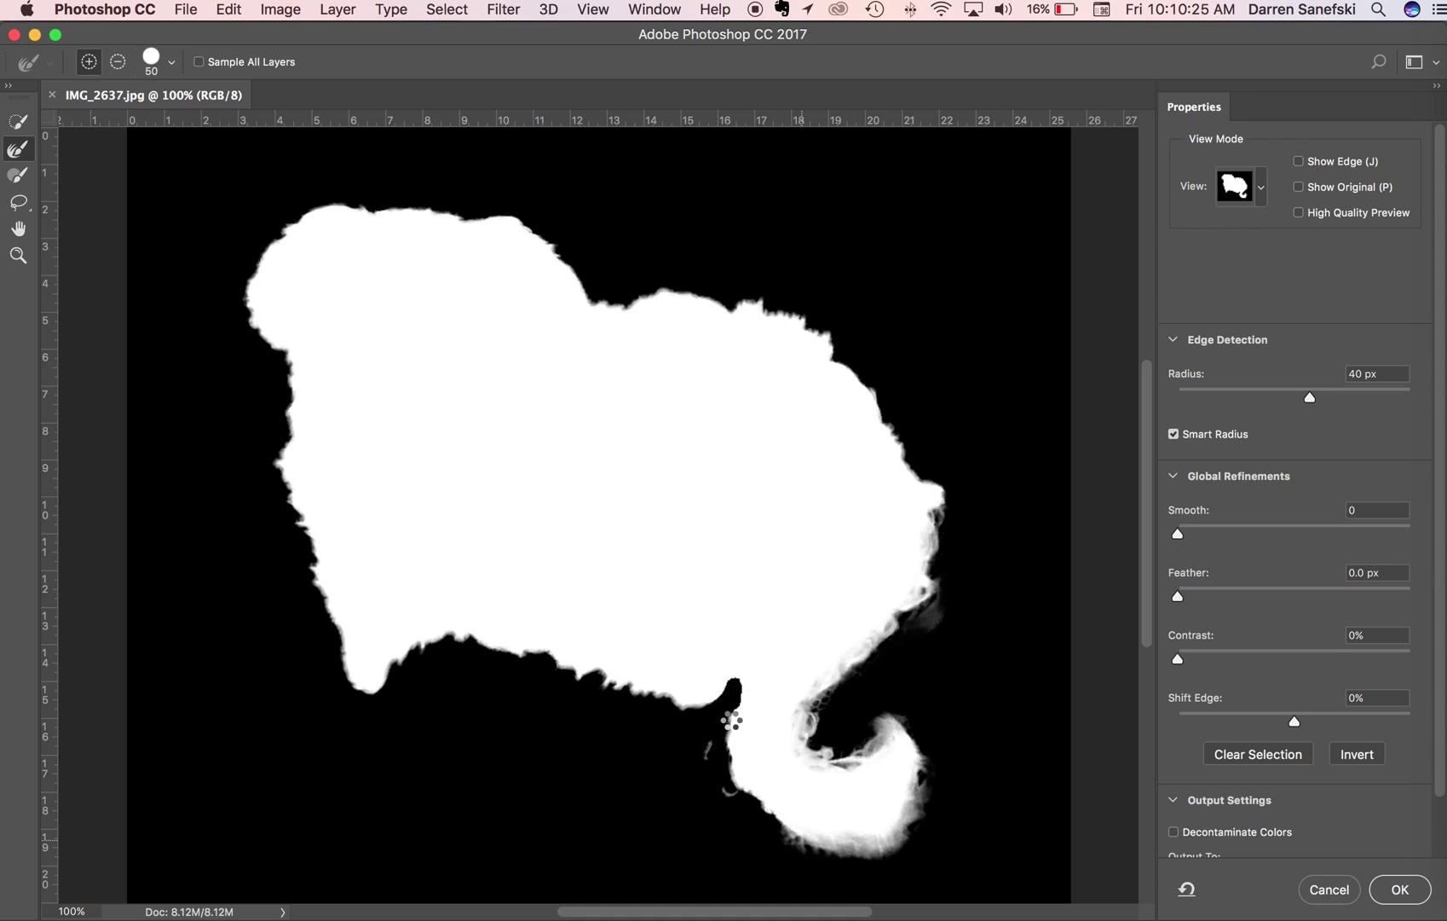
pyautogui.moveTo(741, 679)
pyautogui.mouseDown()
pyautogui.moveTo(706, 701)
pyautogui.moveTo(834, 750)
pyautogui.mouseUp()
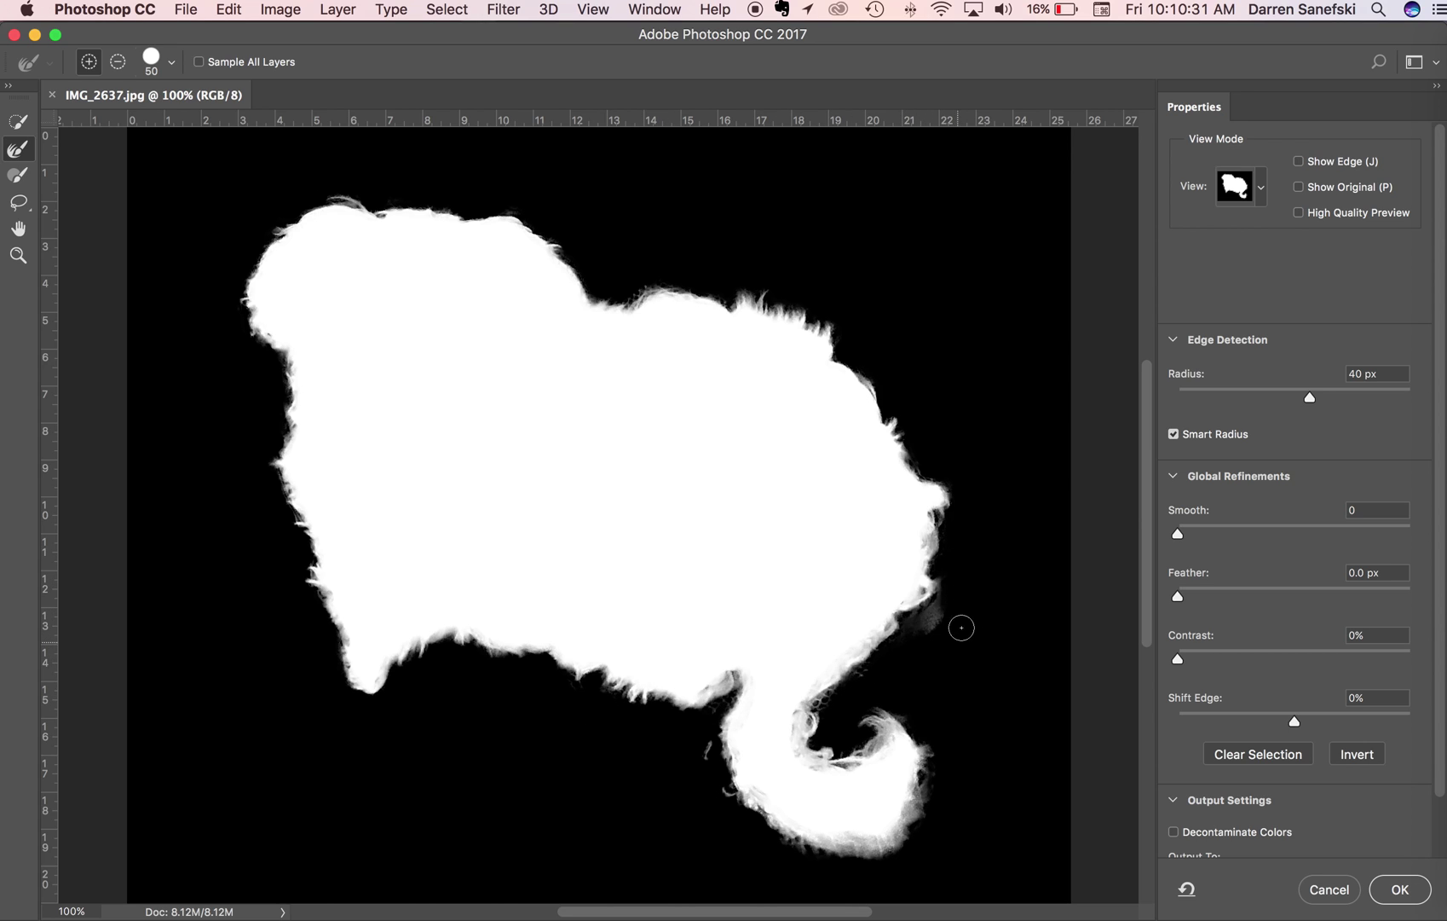
pyautogui.moveTo(949, 658)
pyautogui.mouseDown()
pyautogui.moveTo(946, 604)
pyautogui.moveTo(922, 616)
pyautogui.mouseUp()
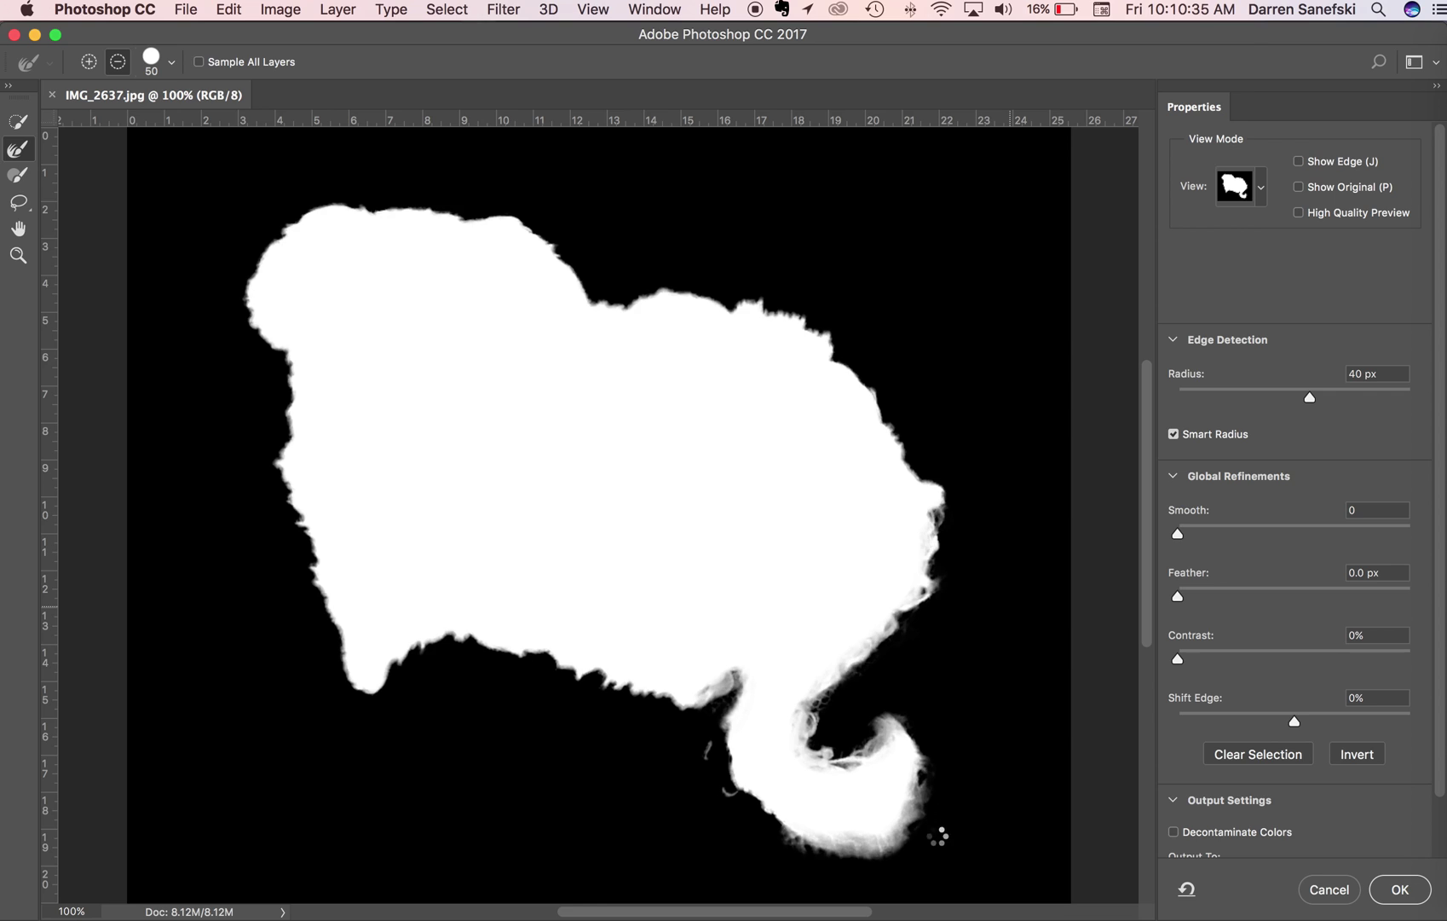
pyautogui.moveTo(934, 796)
pyautogui.mouseDown()
pyautogui.moveTo(885, 859)
pyautogui.moveTo(772, 853)
pyautogui.moveTo(707, 882)
pyautogui.mouseUp()
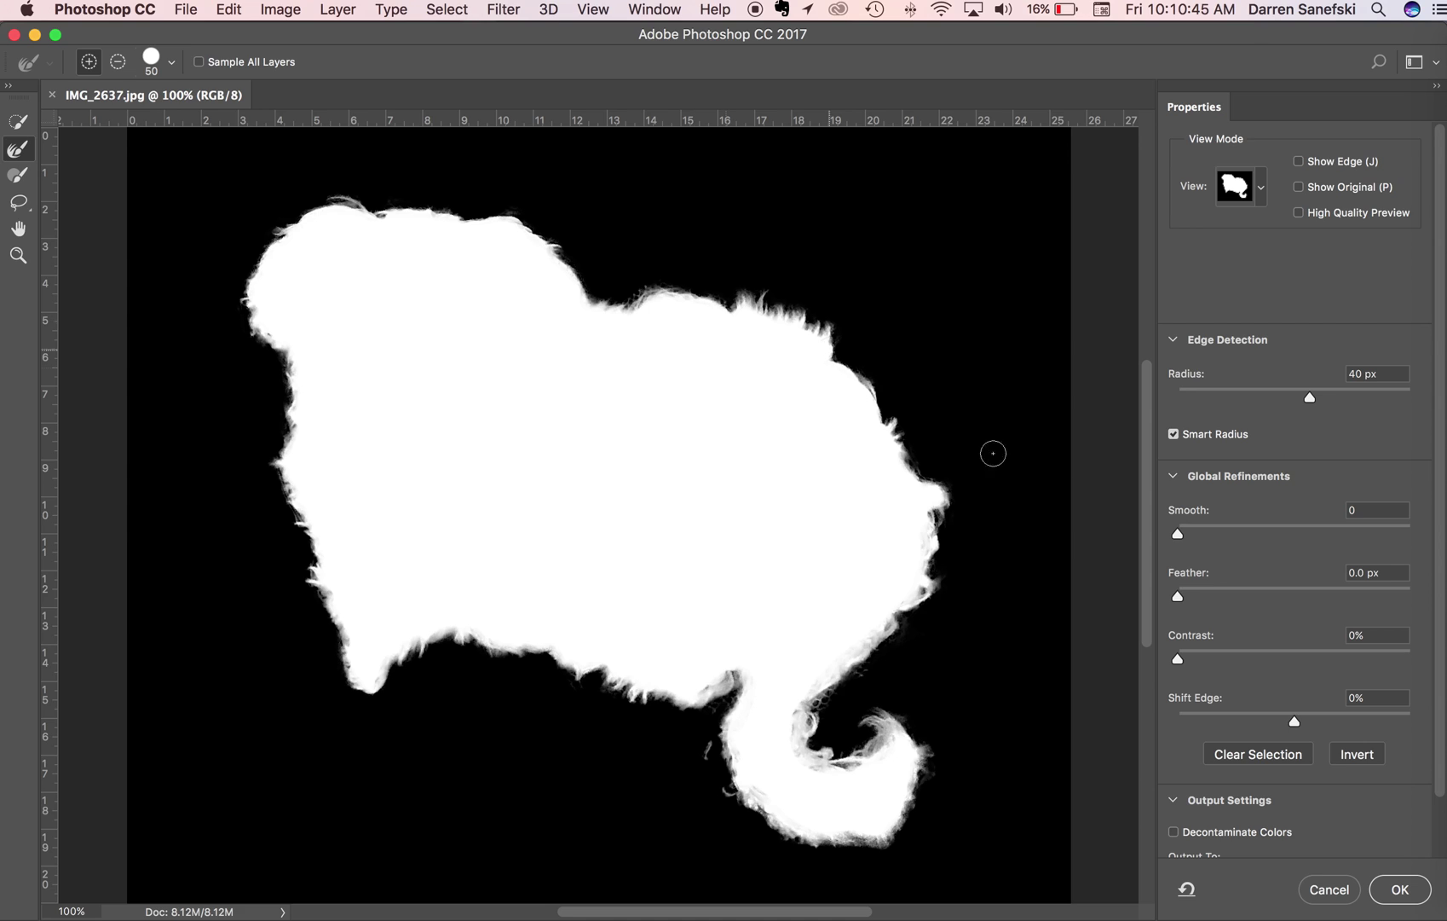
# Step: Output the refined selection as New Layer with Layer Mask and apply it
pyautogui.scroll(-3, 1298, 278)
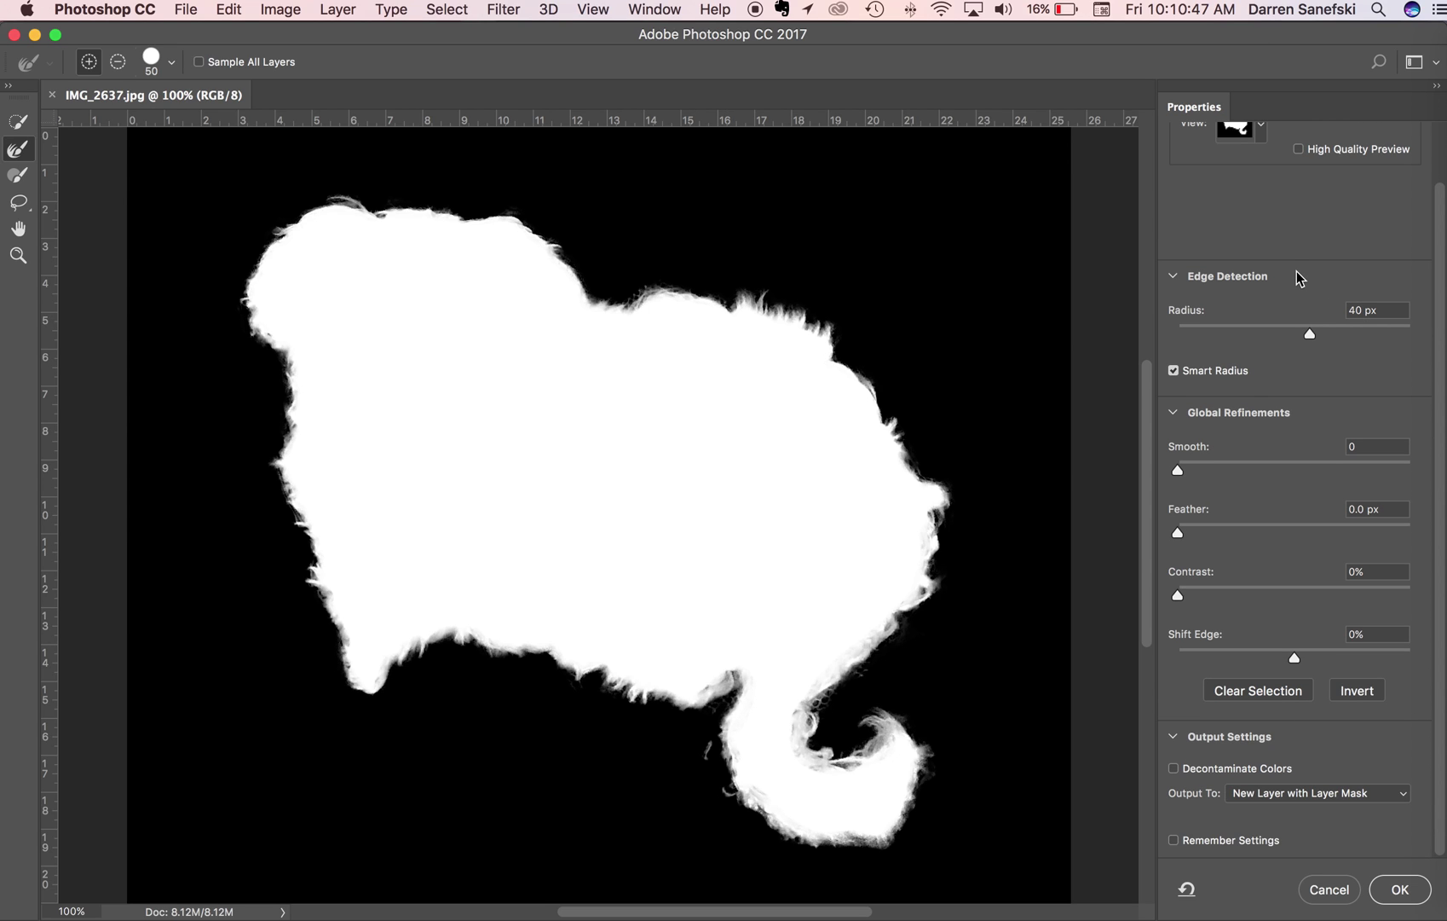
pyautogui.click(1397, 795)
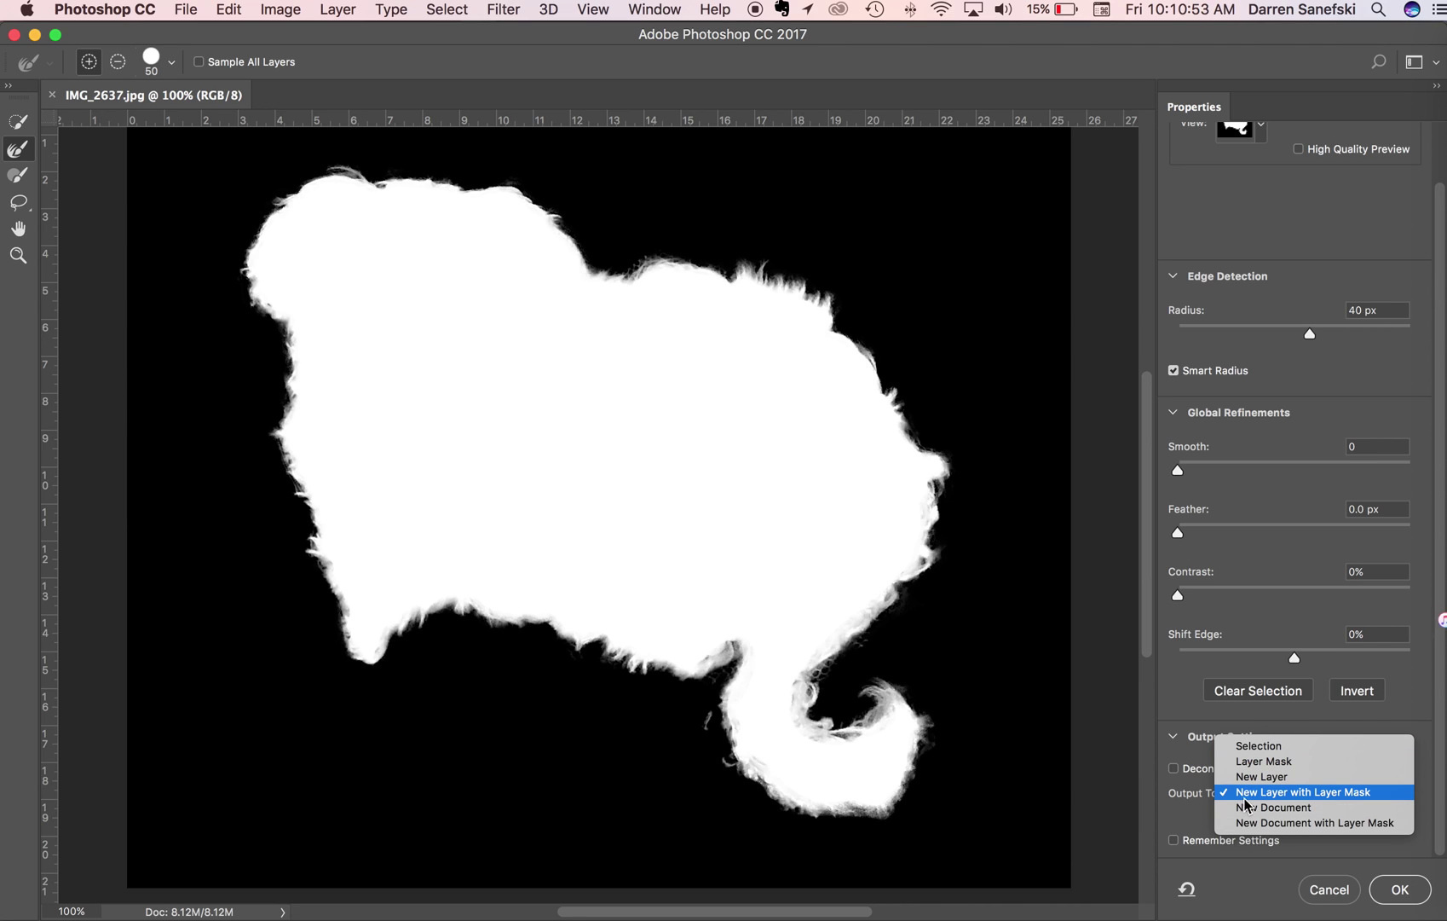
pyautogui.click(1358, 793)
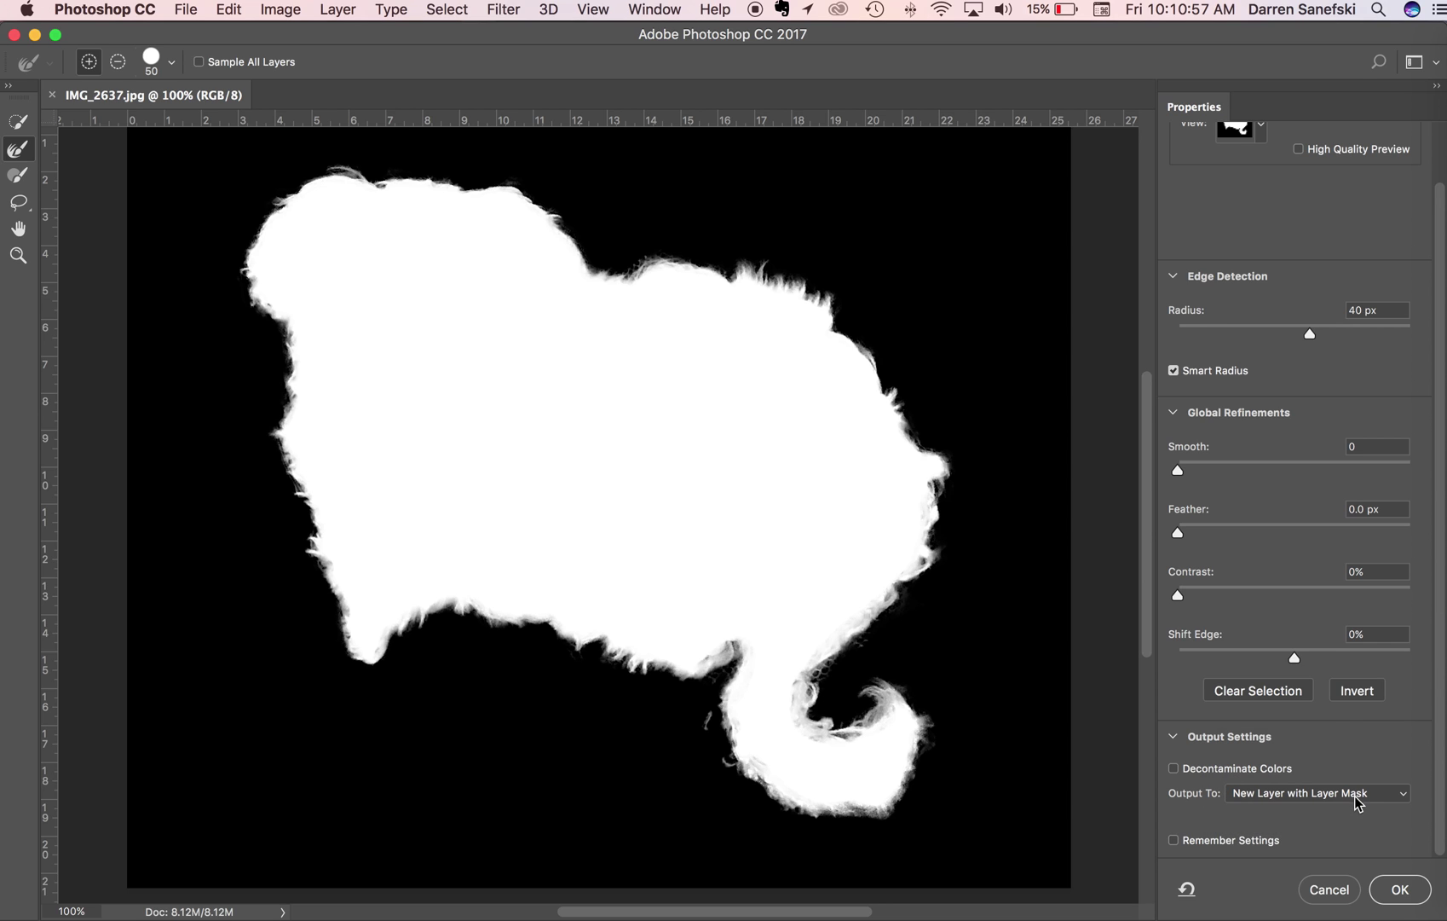
pyautogui.click(1399, 890)
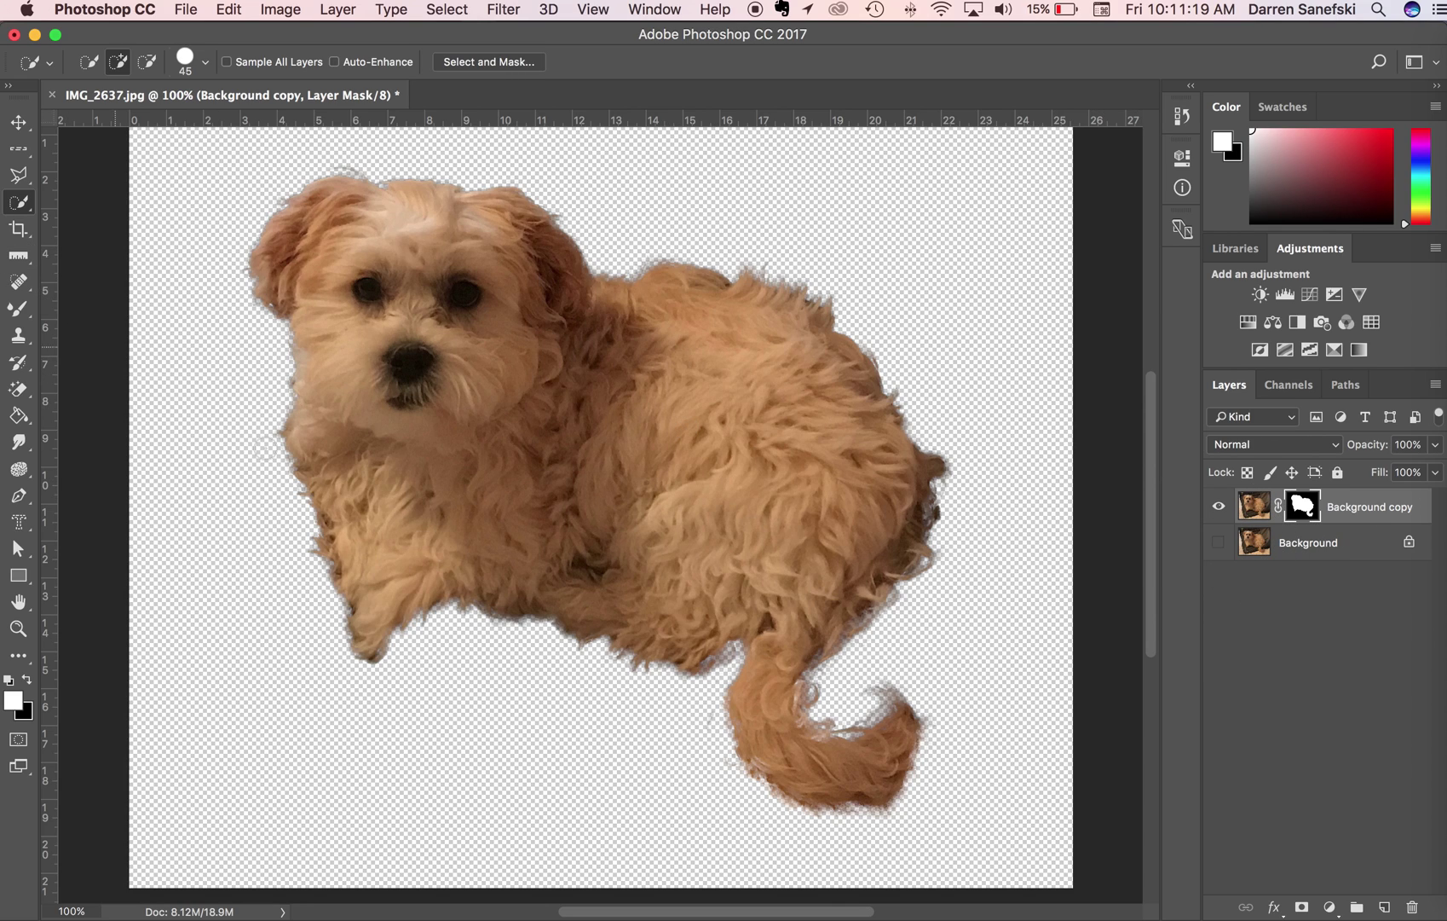
# Step: Add a new empty layer and place it directly below the masked dog layer
pyautogui.click(1386, 908)
pyautogui.moveTo(1331, 511)
pyautogui.mouseDown()
pyautogui.moveTo(1330, 560)
pyautogui.moveTo(1326, 543)
pyautogui.mouseUp()
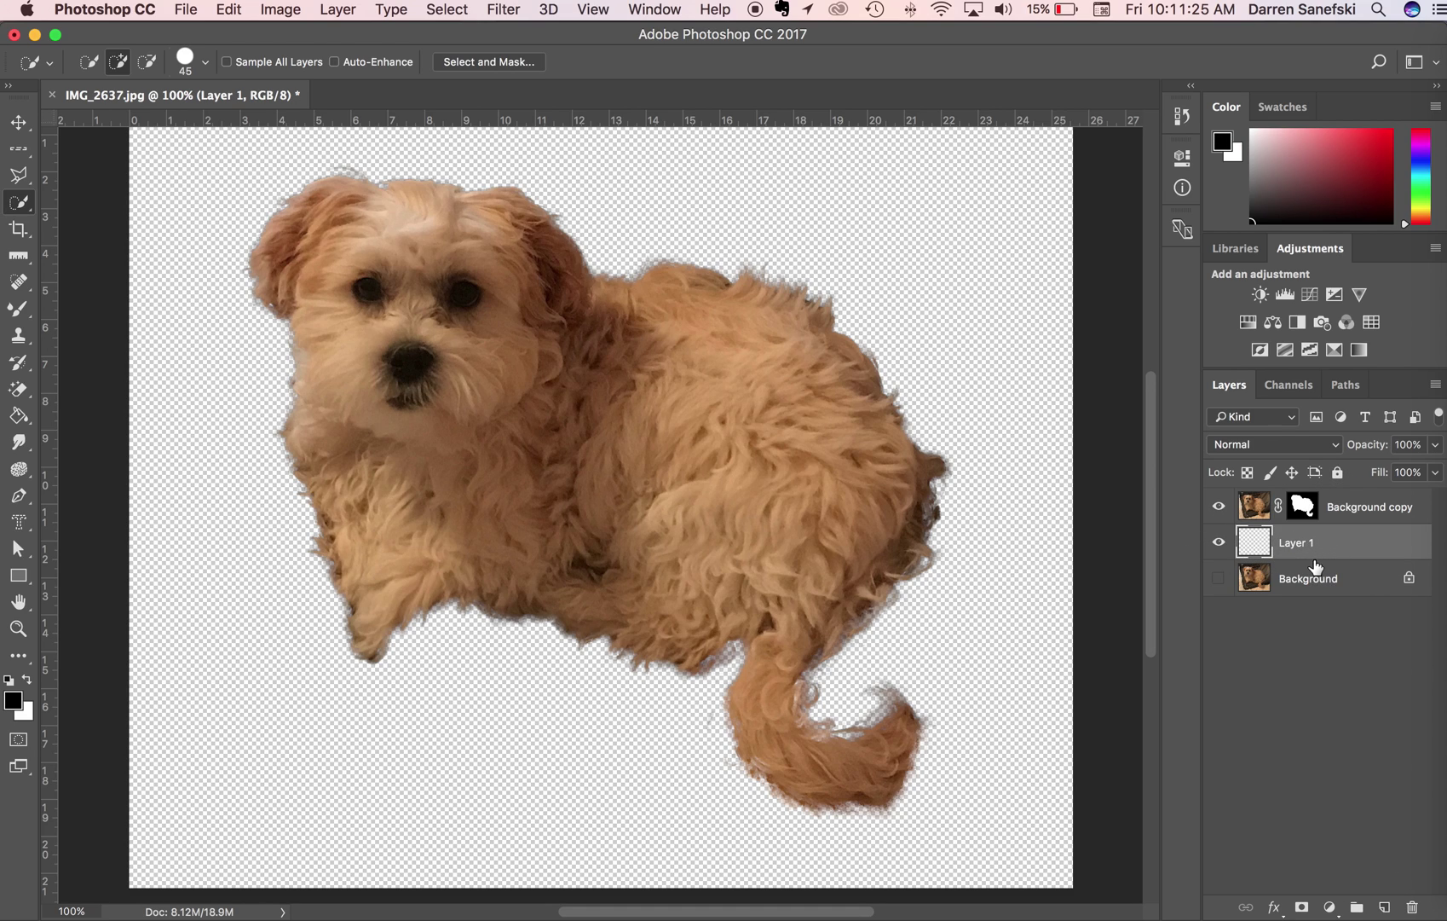
# Step: Fill the empty layer below the dog with solid purple #4c1577, using Normal mode at 100% opacity
pyautogui.click(224, 11)
pyautogui.click(290, 346)
pyautogui.click(366, 201)
pyautogui.click(378, 192)
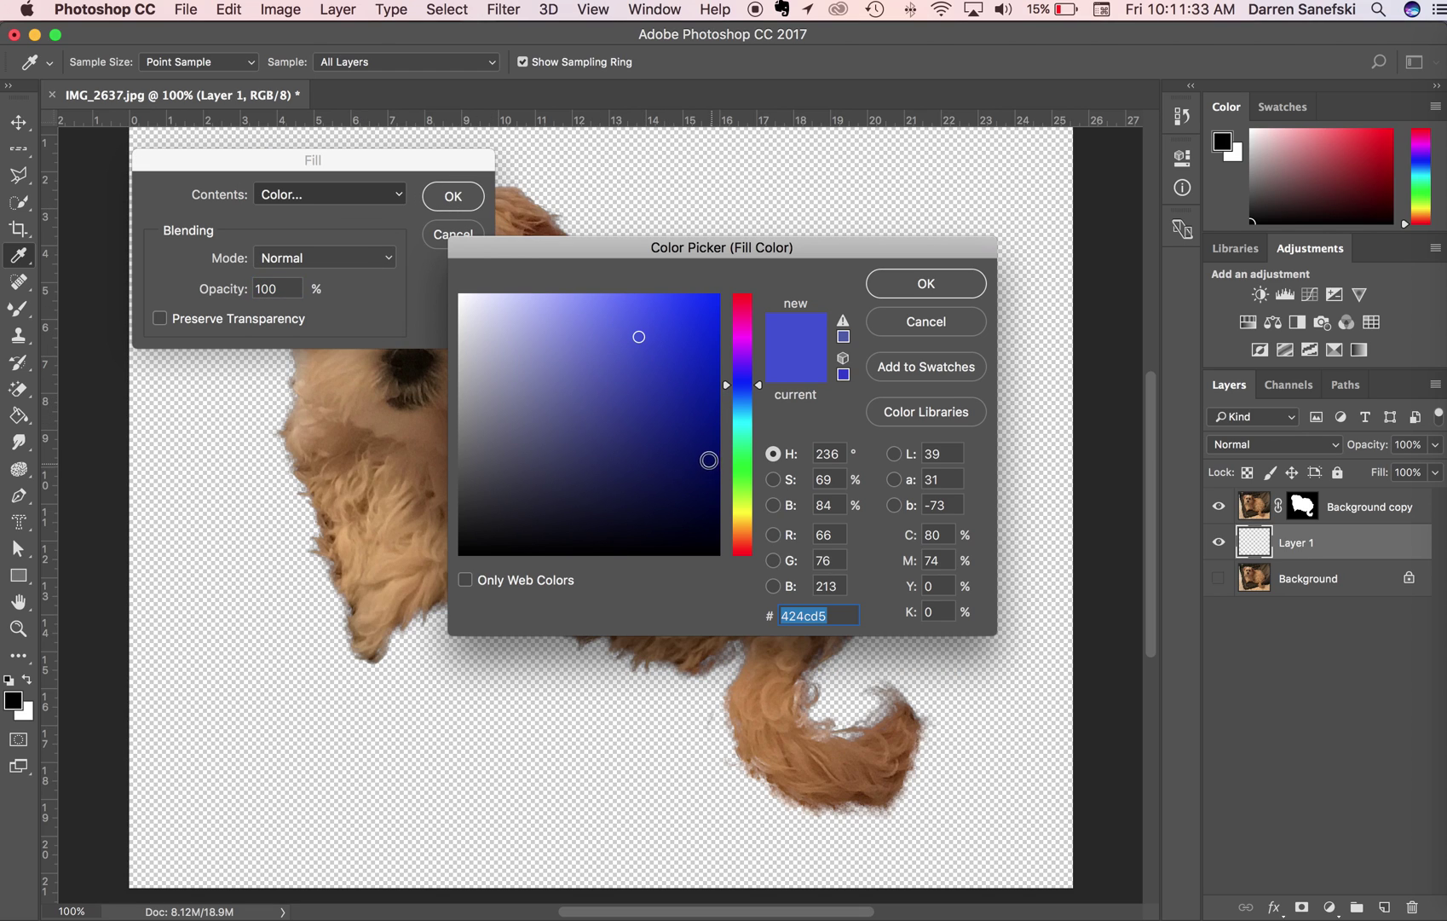
pyautogui.click(661, 418)
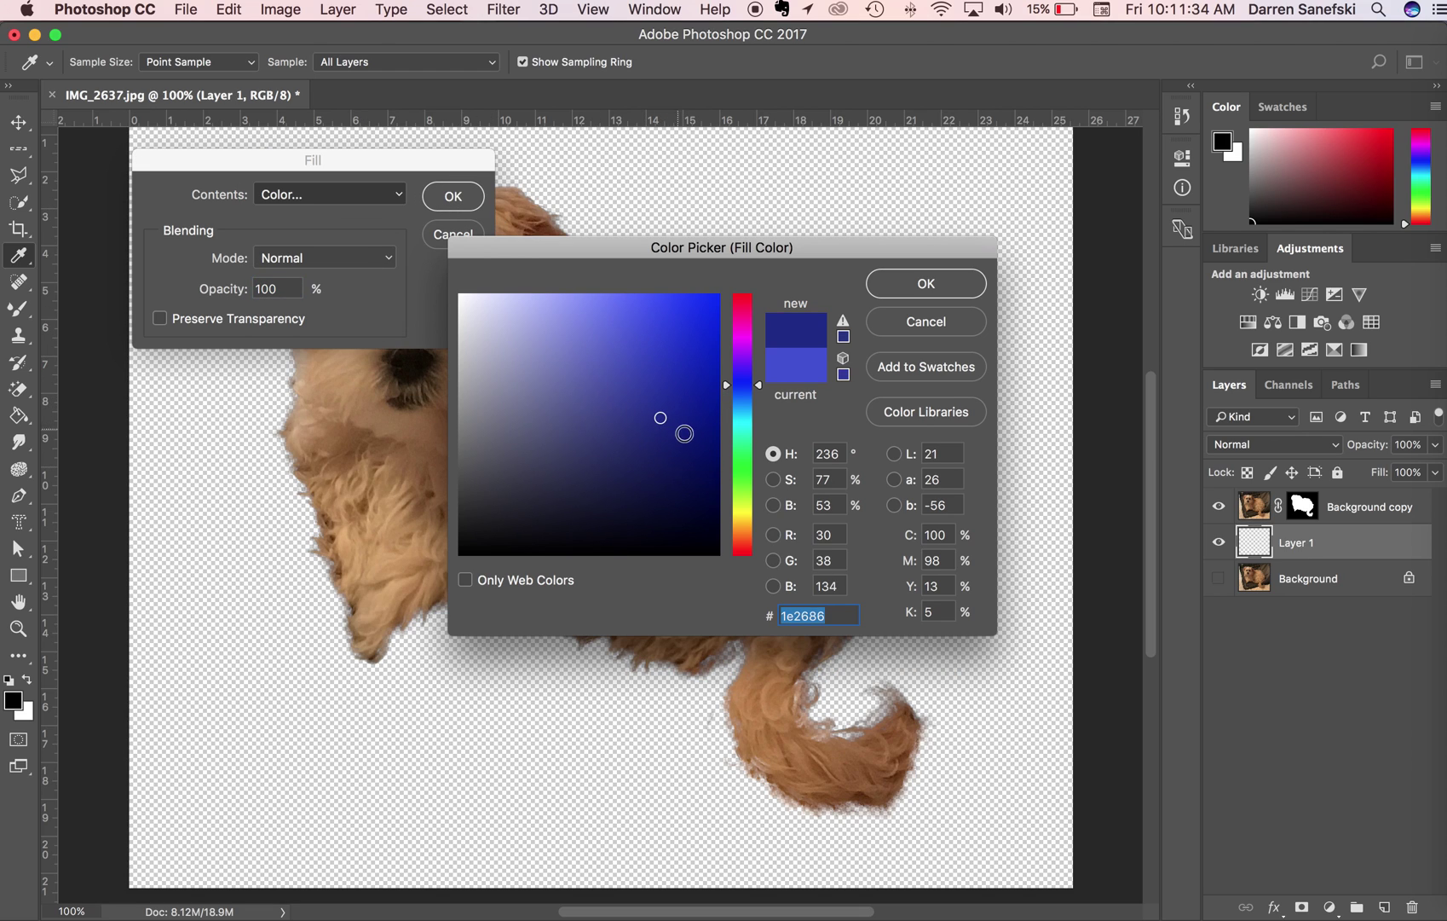
pyautogui.click(746, 359)
pyautogui.click(674, 433)
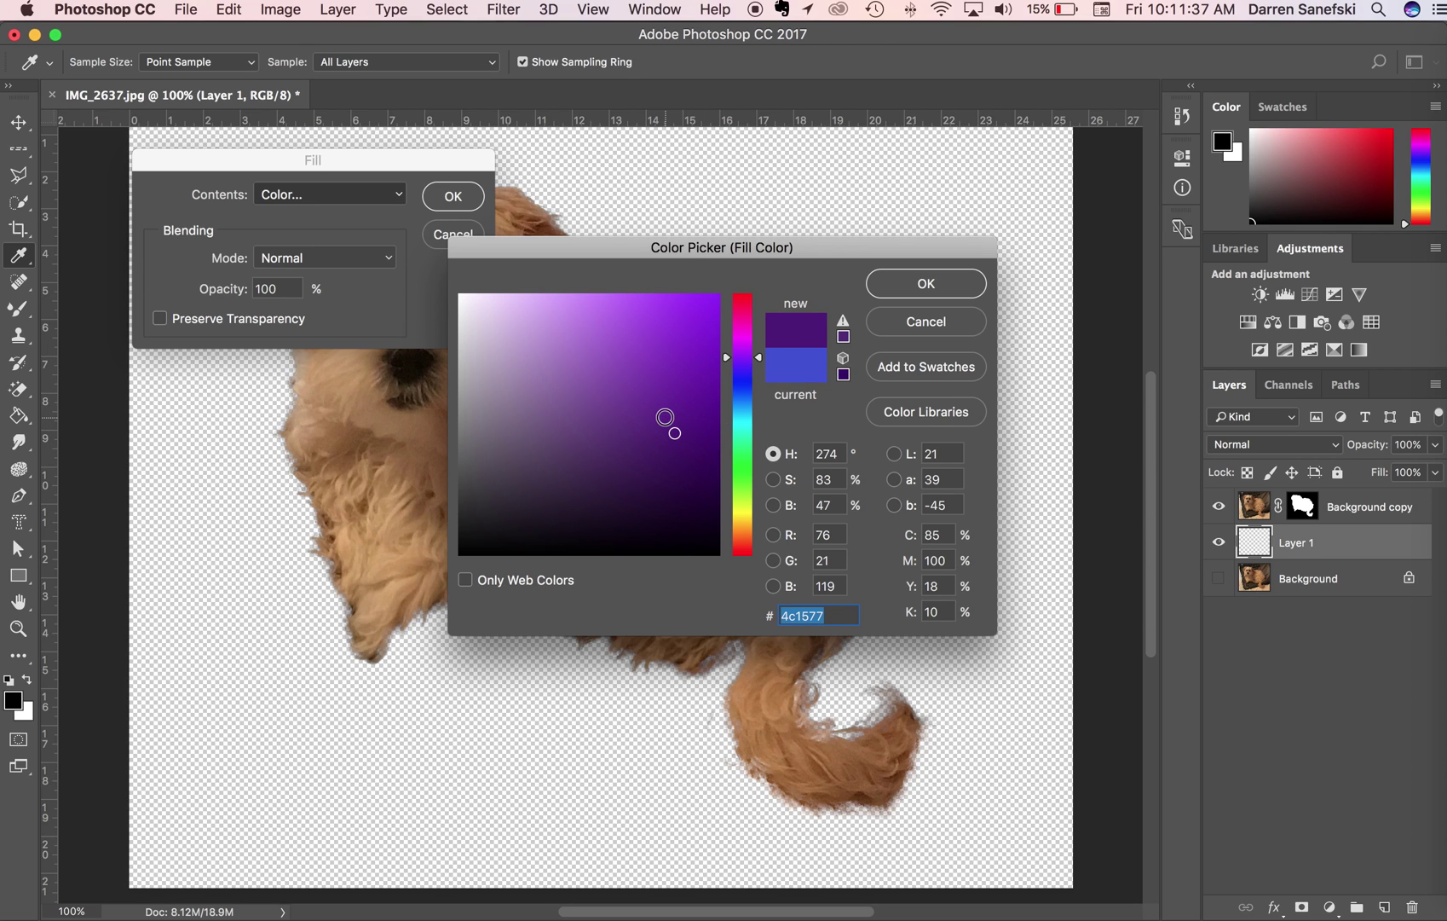
pyautogui.click(924, 290)
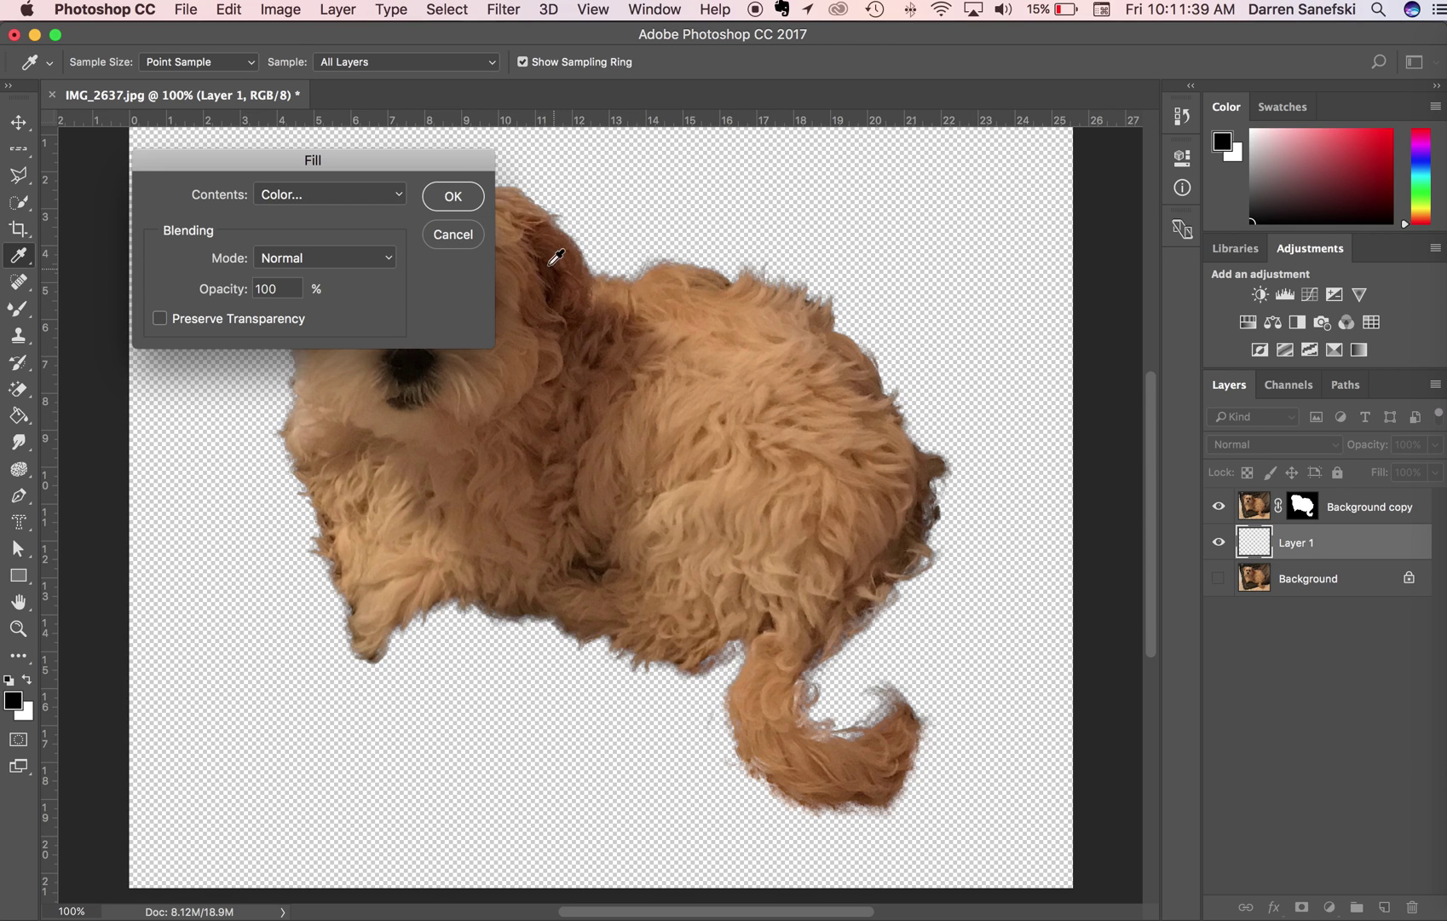
pyautogui.click(455, 197)
pyautogui.press('w')
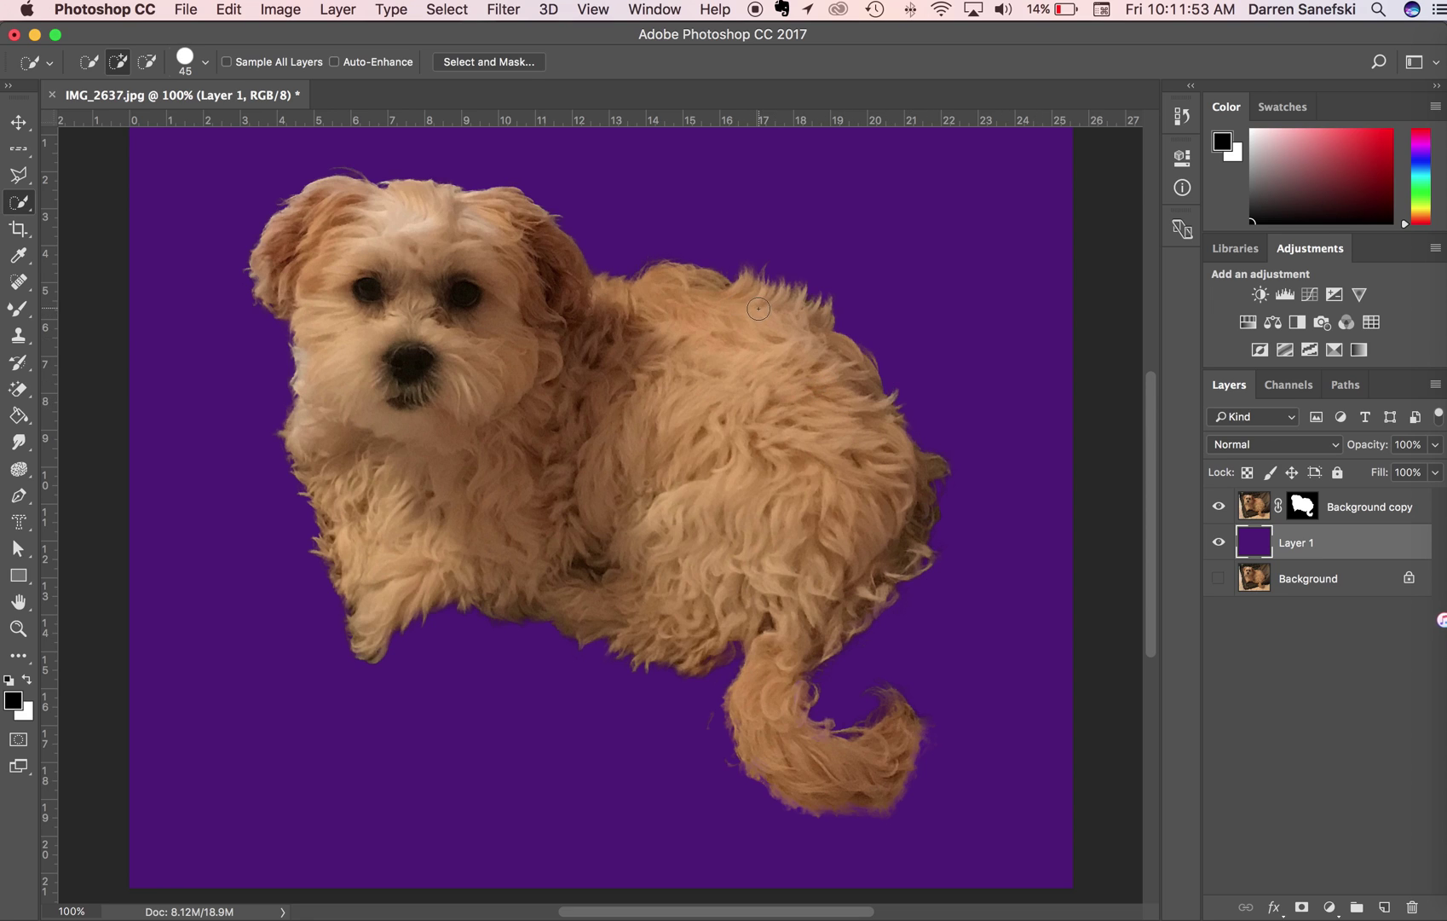
# Step: Open the race car photo IMG_2645.jpg from the DesktopImages folder
pyautogui.click(183, 9)
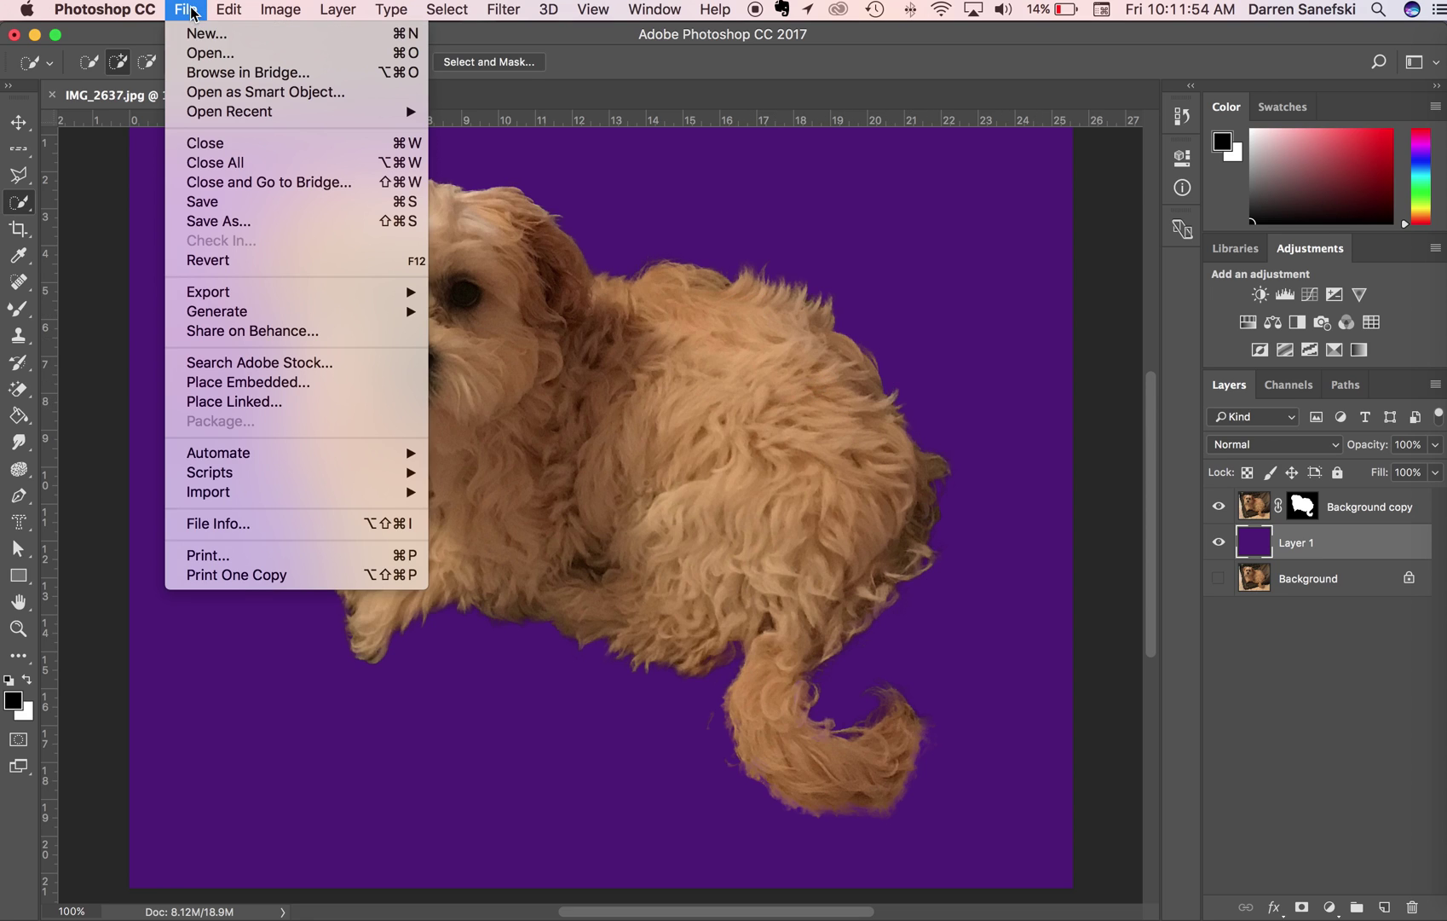
pyautogui.click(198, 54)
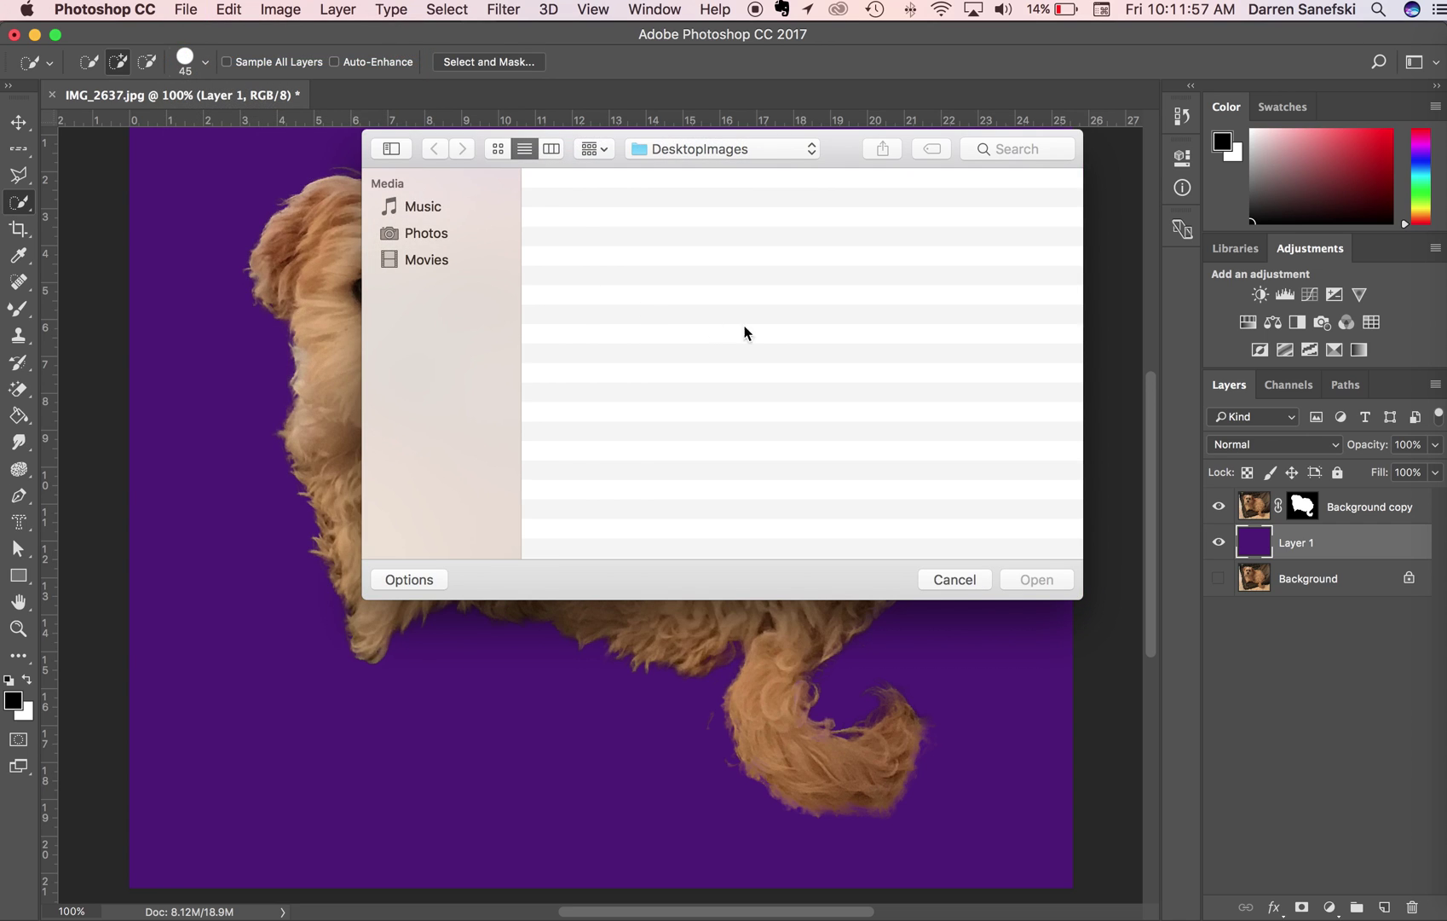
pyautogui.click(589, 206)
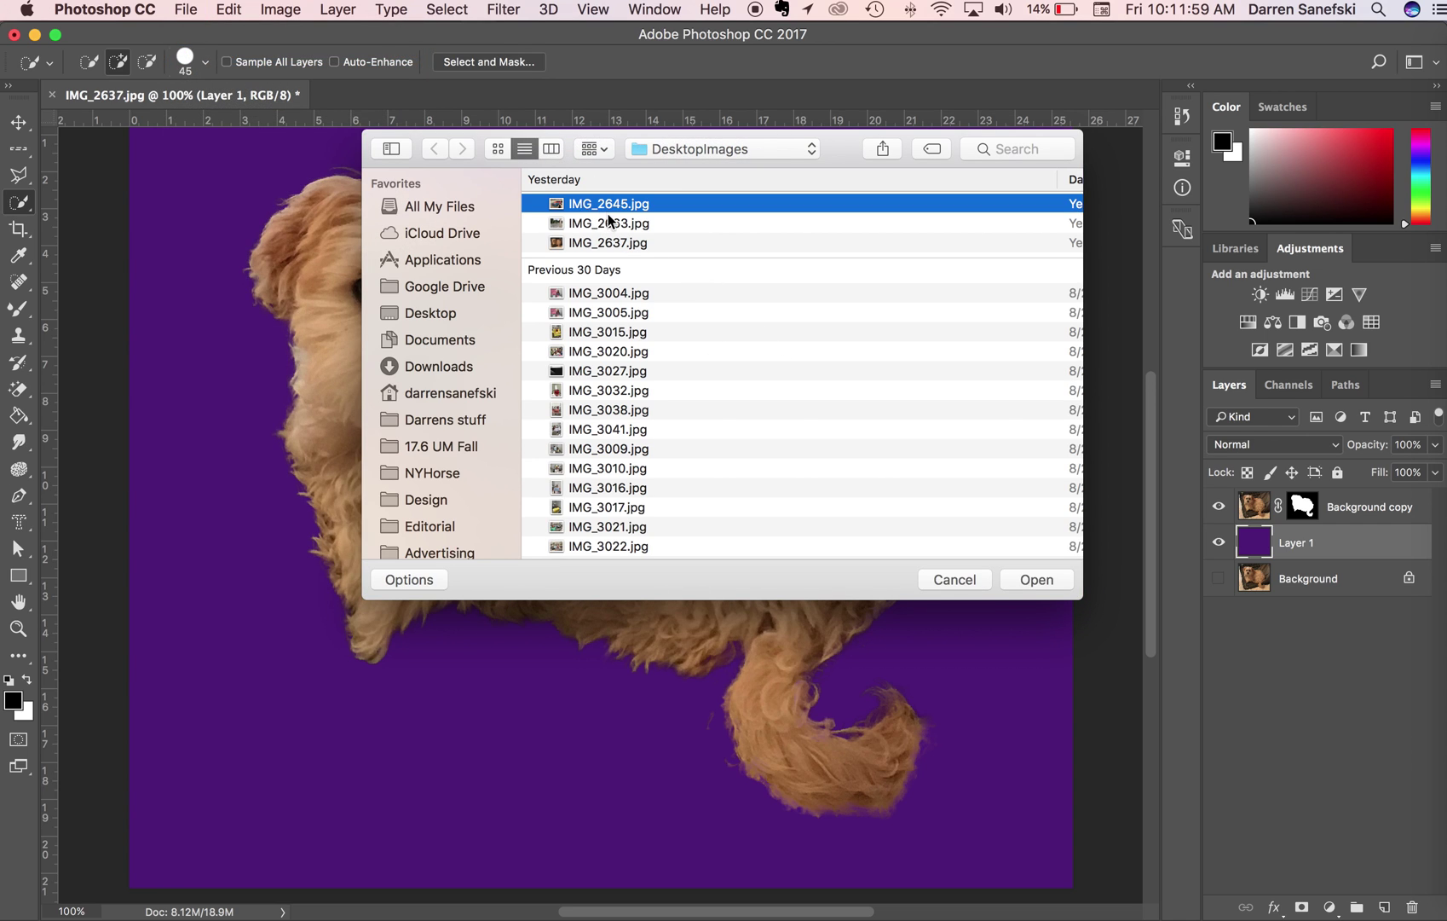
pyautogui.click(1045, 585)
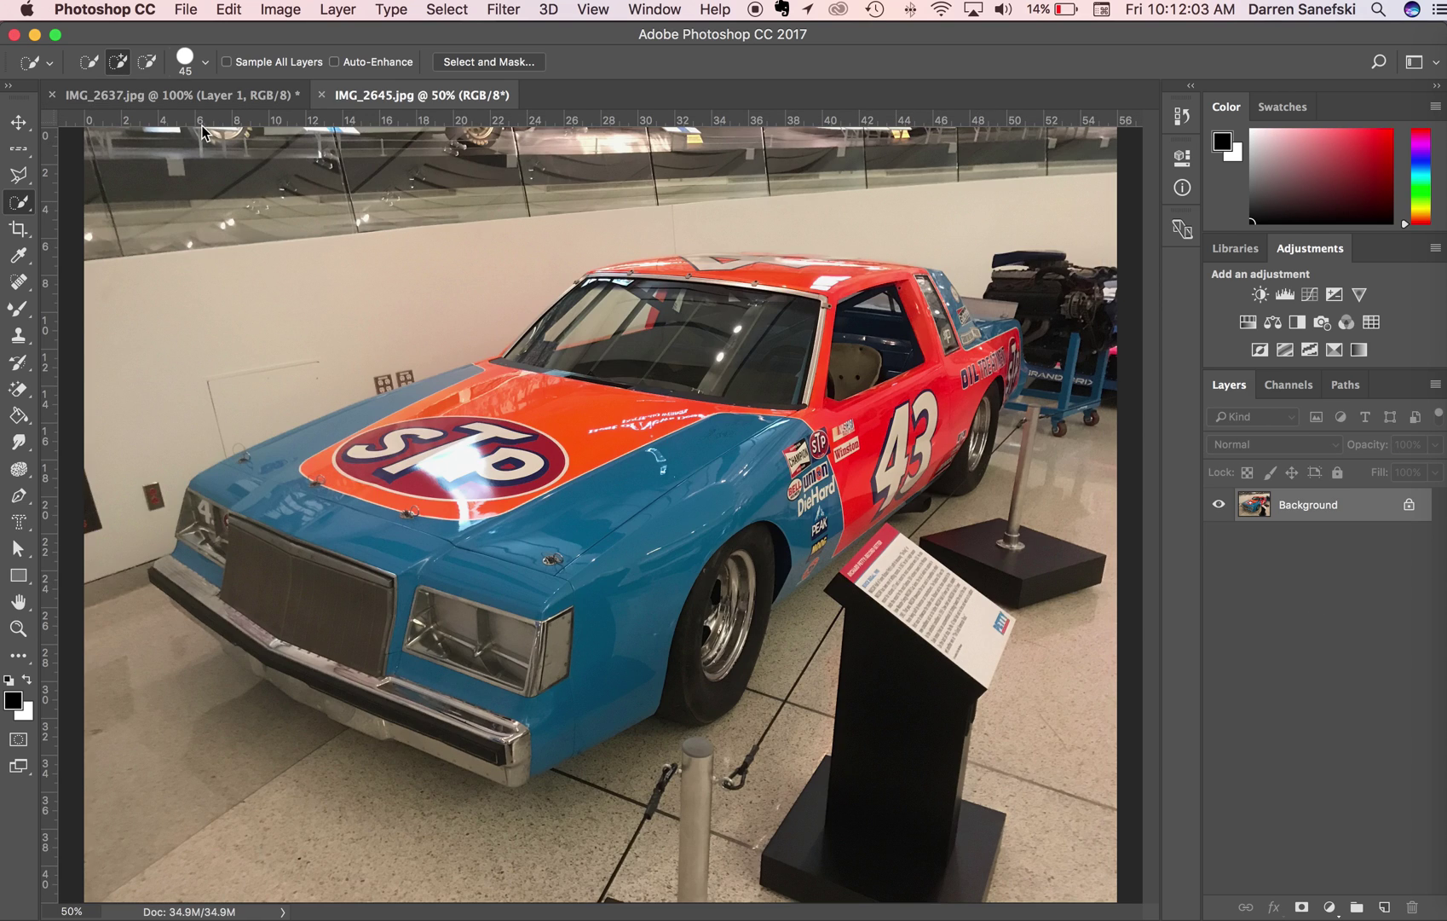
# Step: Float the IMG_2637.jpg document in its own window and copy its masked dog layer into IMG_2645.jpg, accepting the colour profile mismatch
pyautogui.click(213, 96)
pyautogui.moveTo(132, 109); pyautogui.dragTo(224, 377)
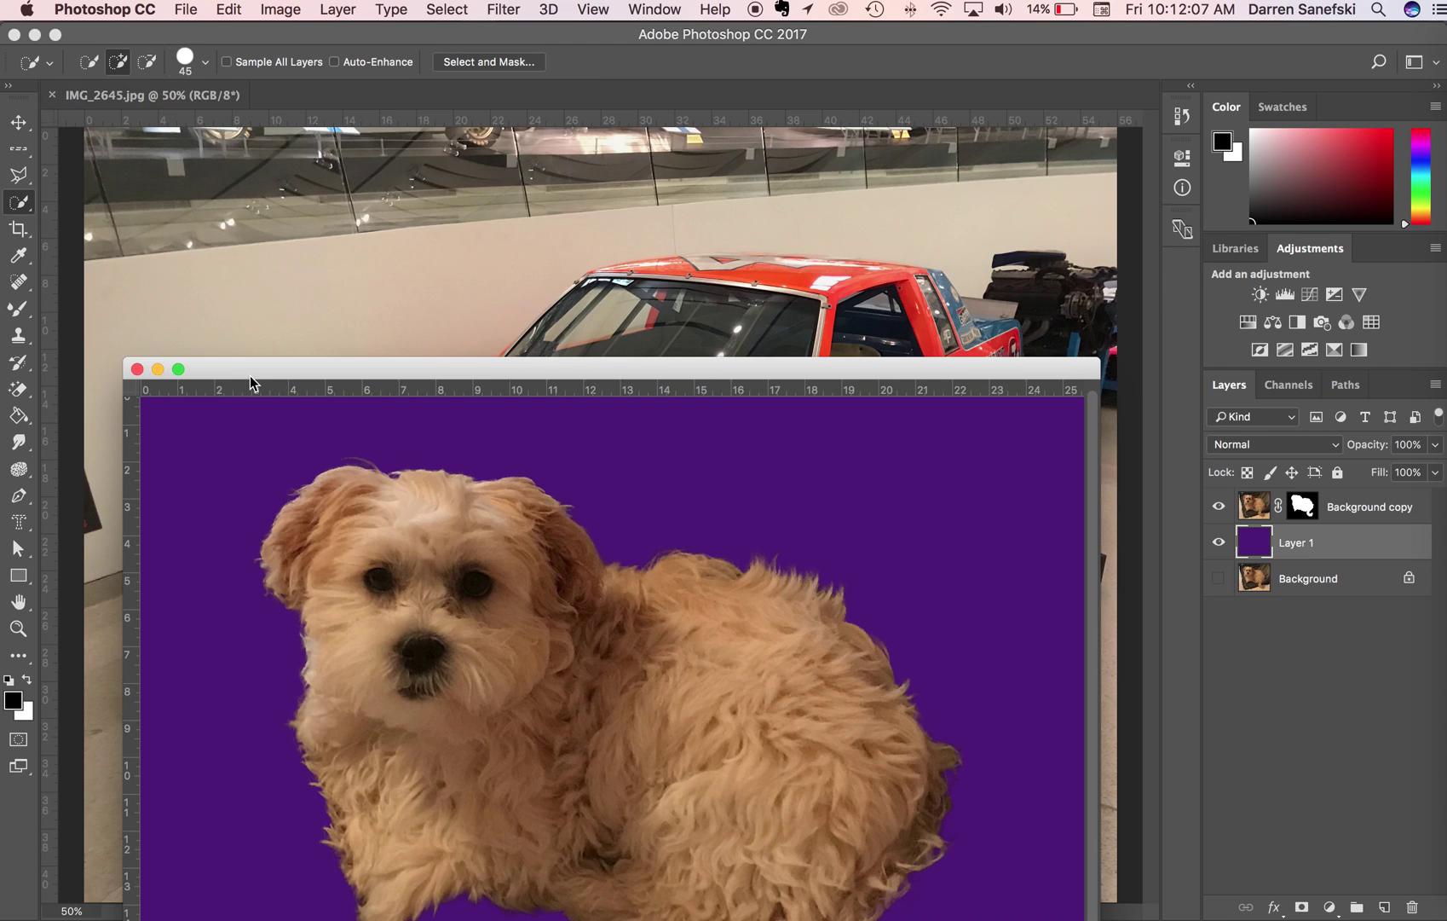
pyautogui.click(1355, 511)
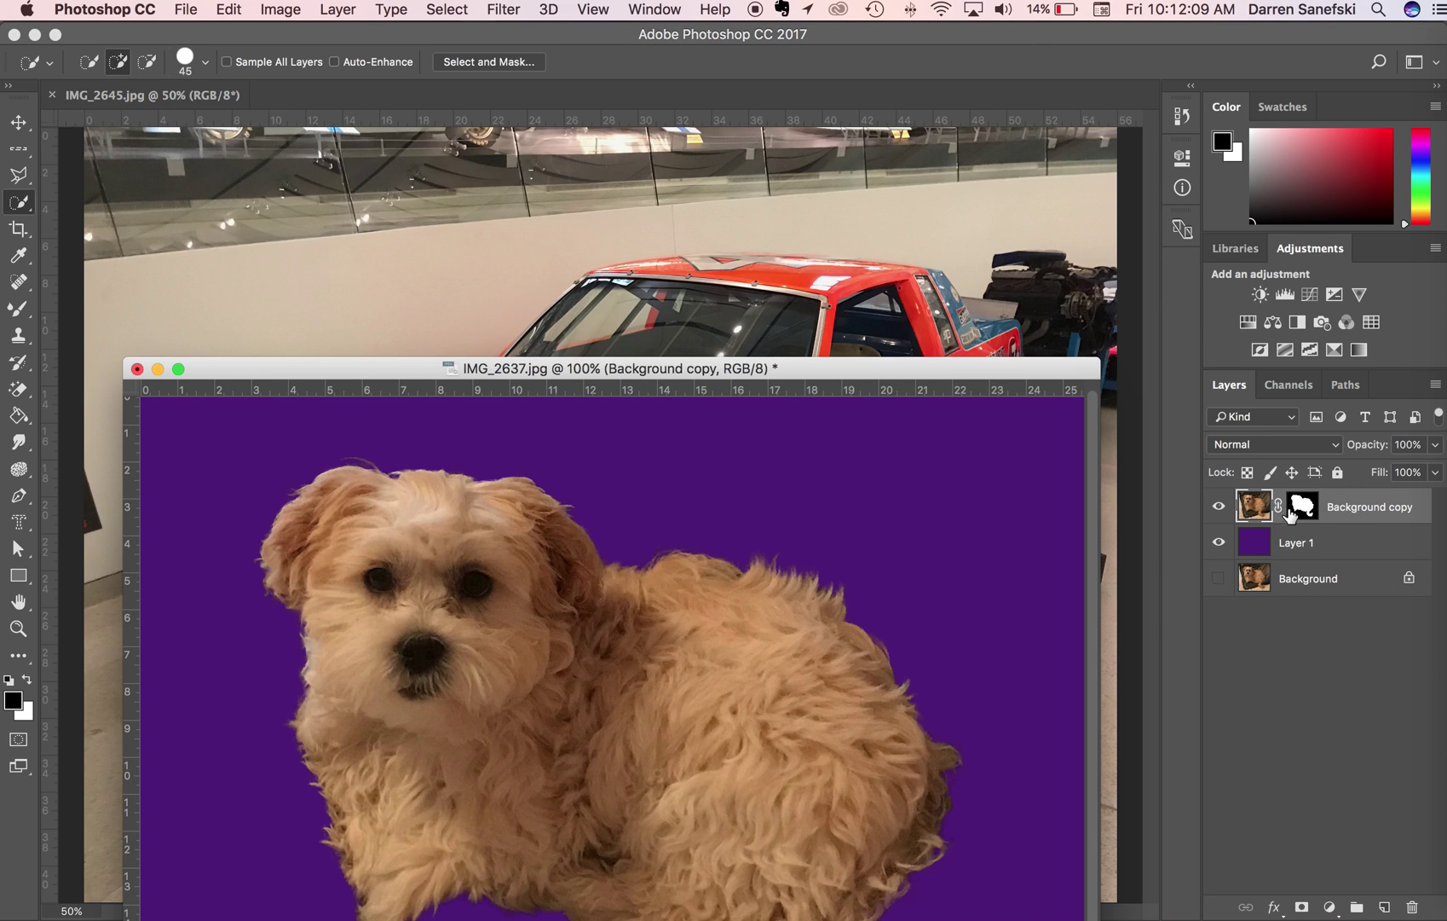
pyautogui.moveTo(1255, 506); pyautogui.dragTo(620, 300)
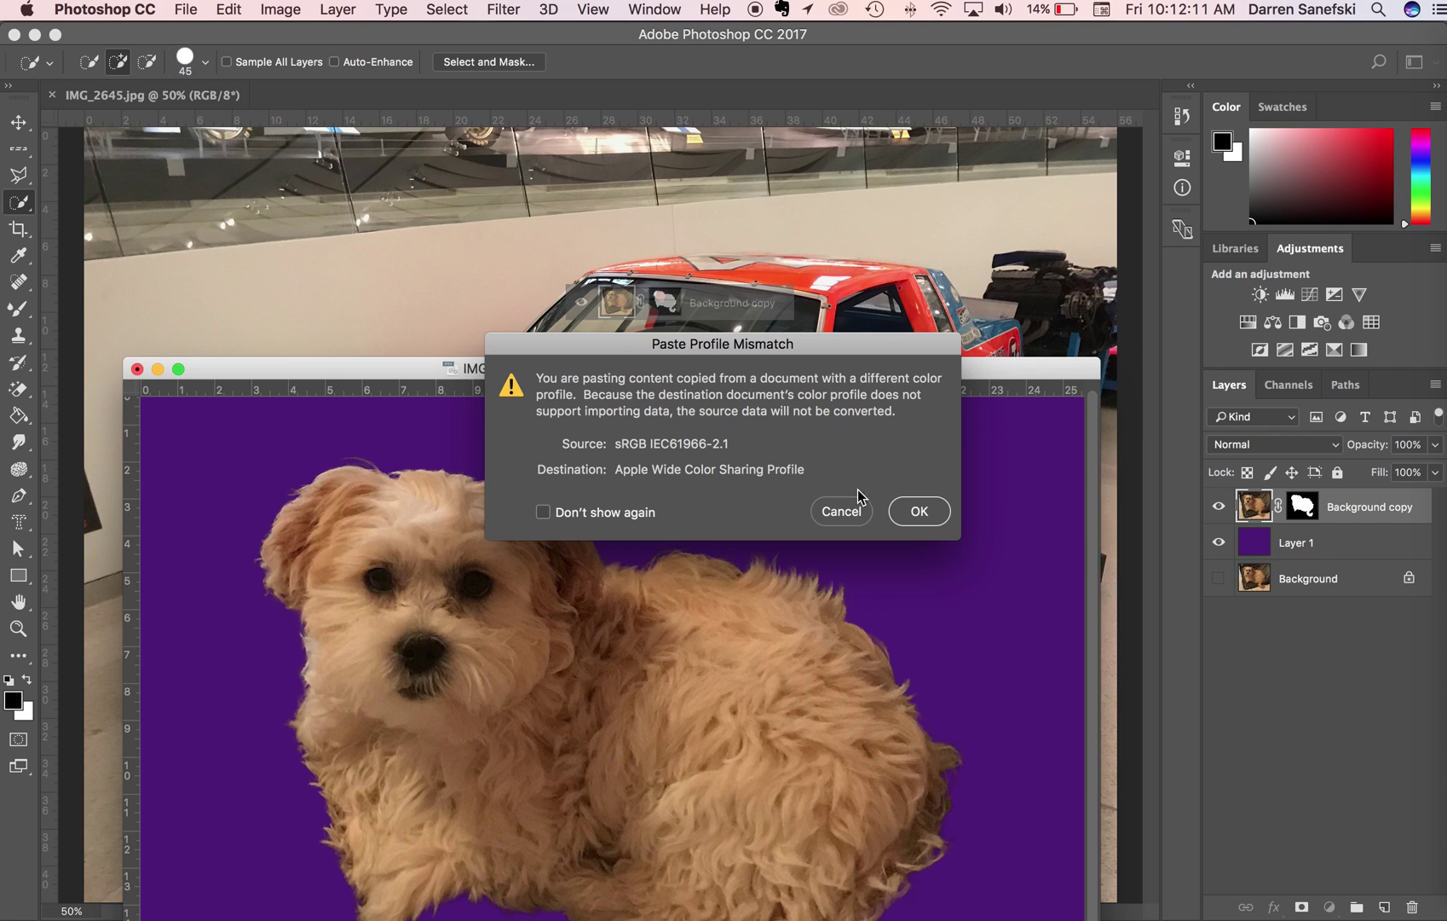
pyautogui.click(914, 512)
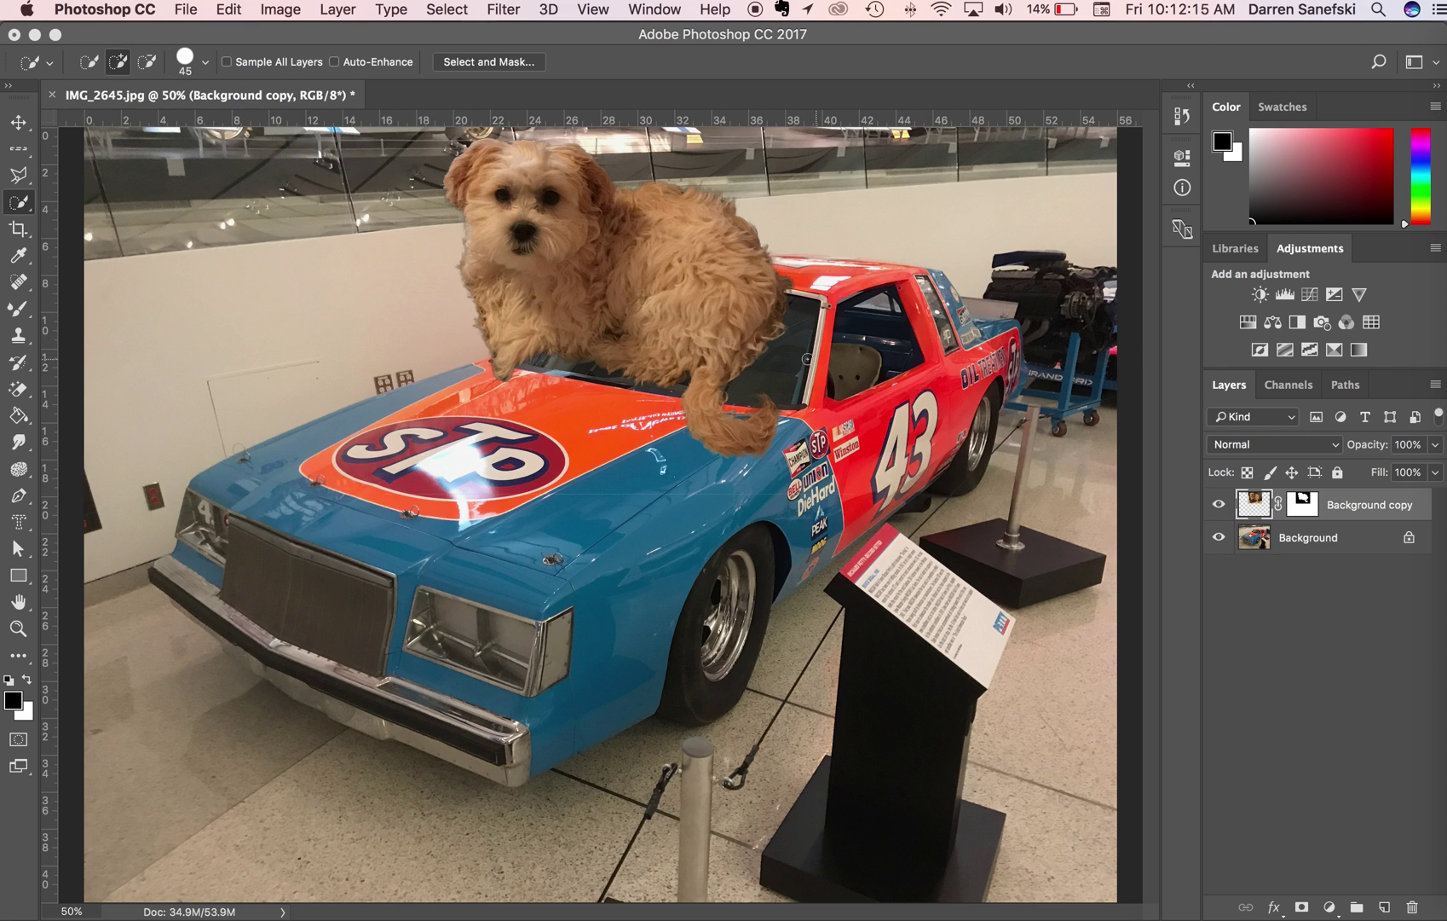
# Step: Position the dog on the front of the car's hood, scaled to about 79%, apply the transformation and deselect the layer
pyautogui.click(18, 122)
pyautogui.moveTo(644, 297); pyautogui.dragTo(518, 482)
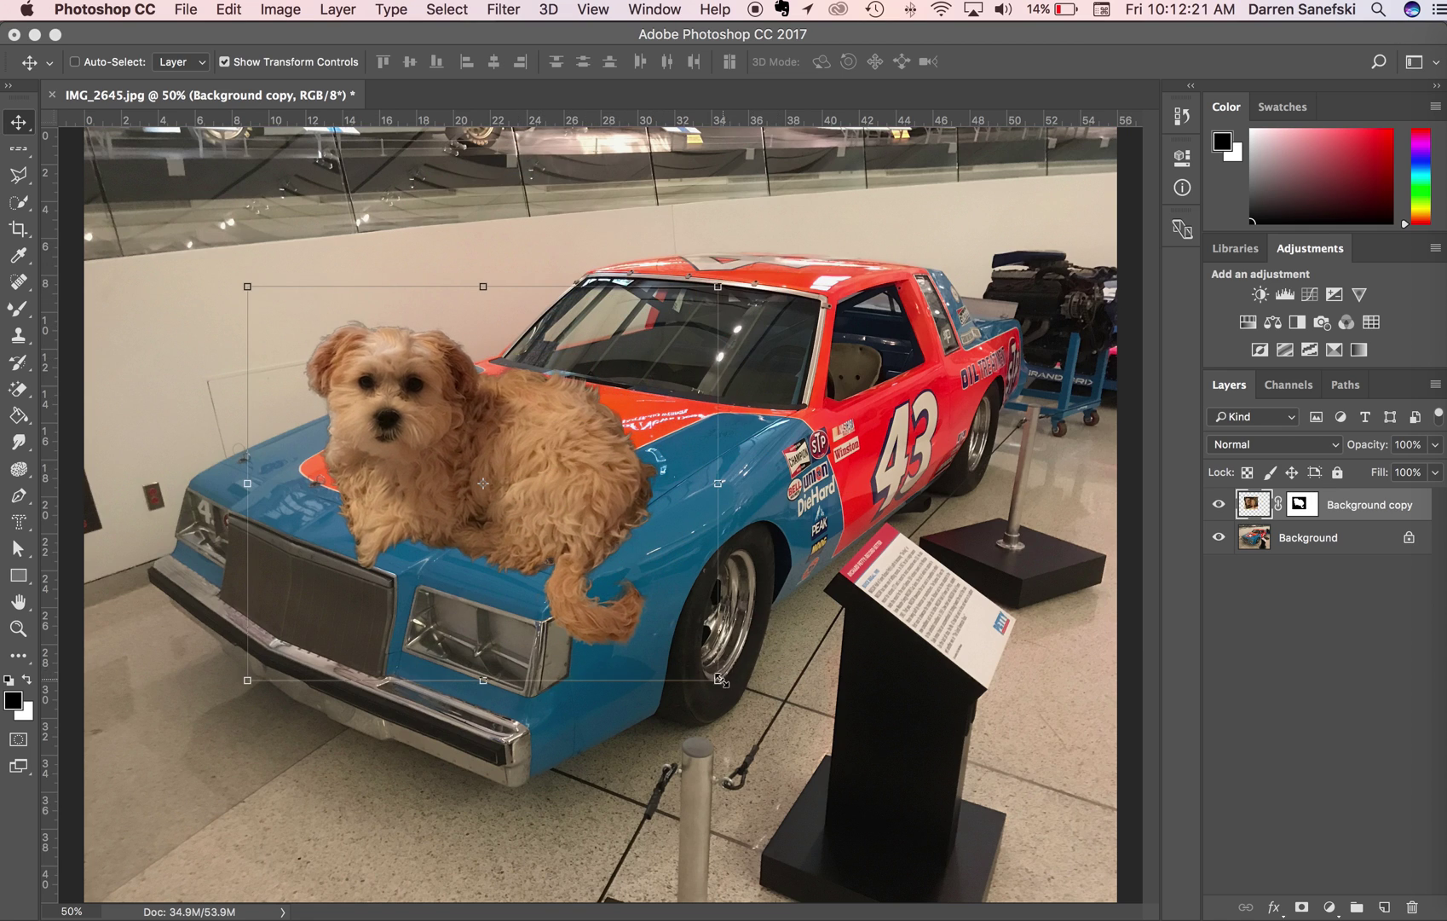
pyautogui.moveTo(719, 680); pyautogui.dragTo(620, 598)
pyautogui.moveTo(508, 475); pyautogui.dragTo(552, 517)
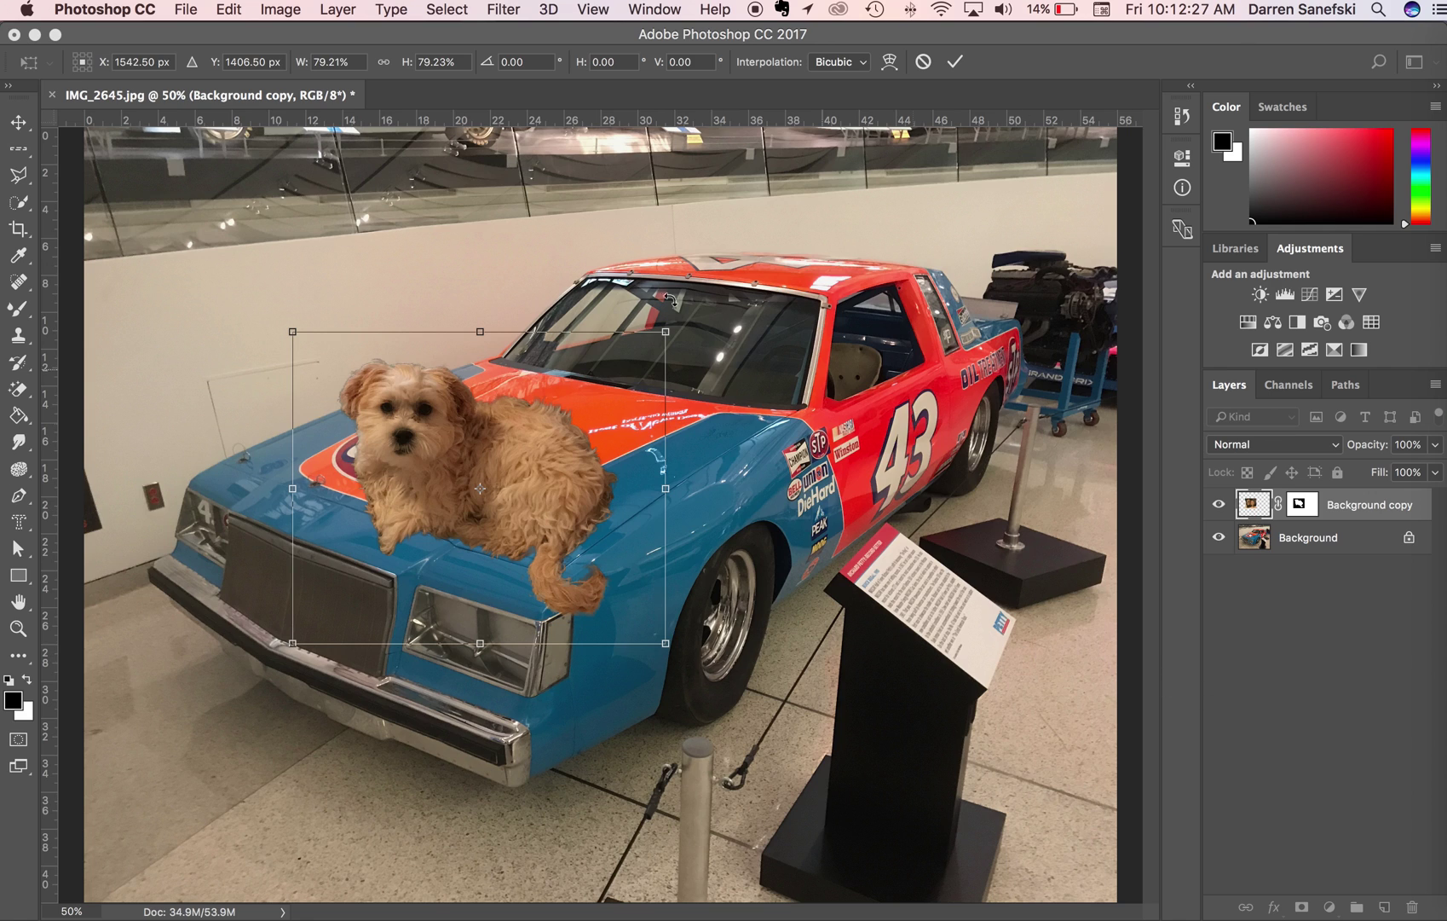
pyautogui.click(17, 121)
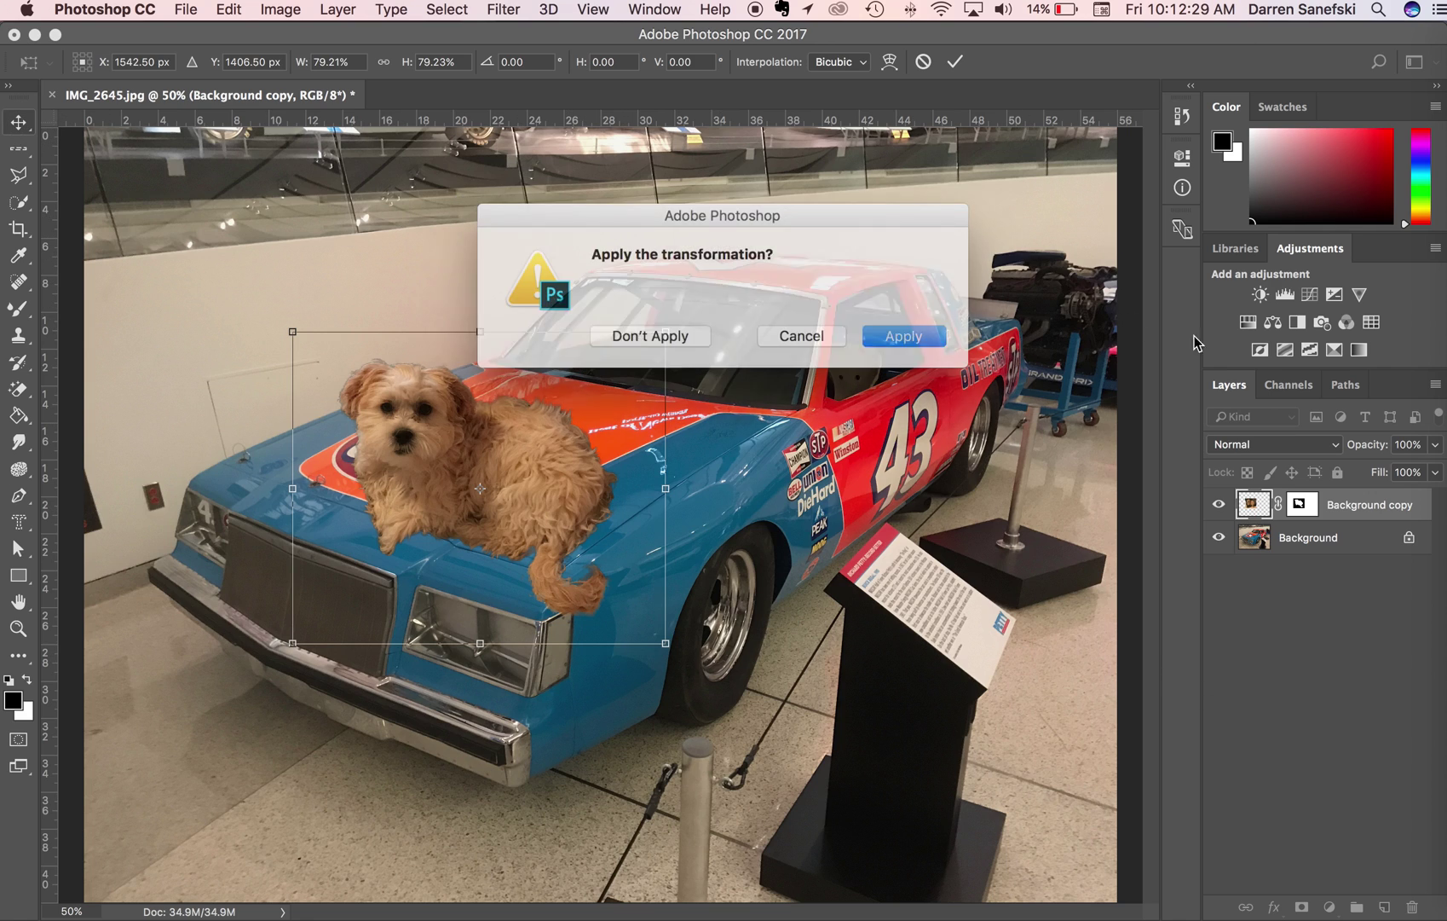
pyautogui.click(896, 334)
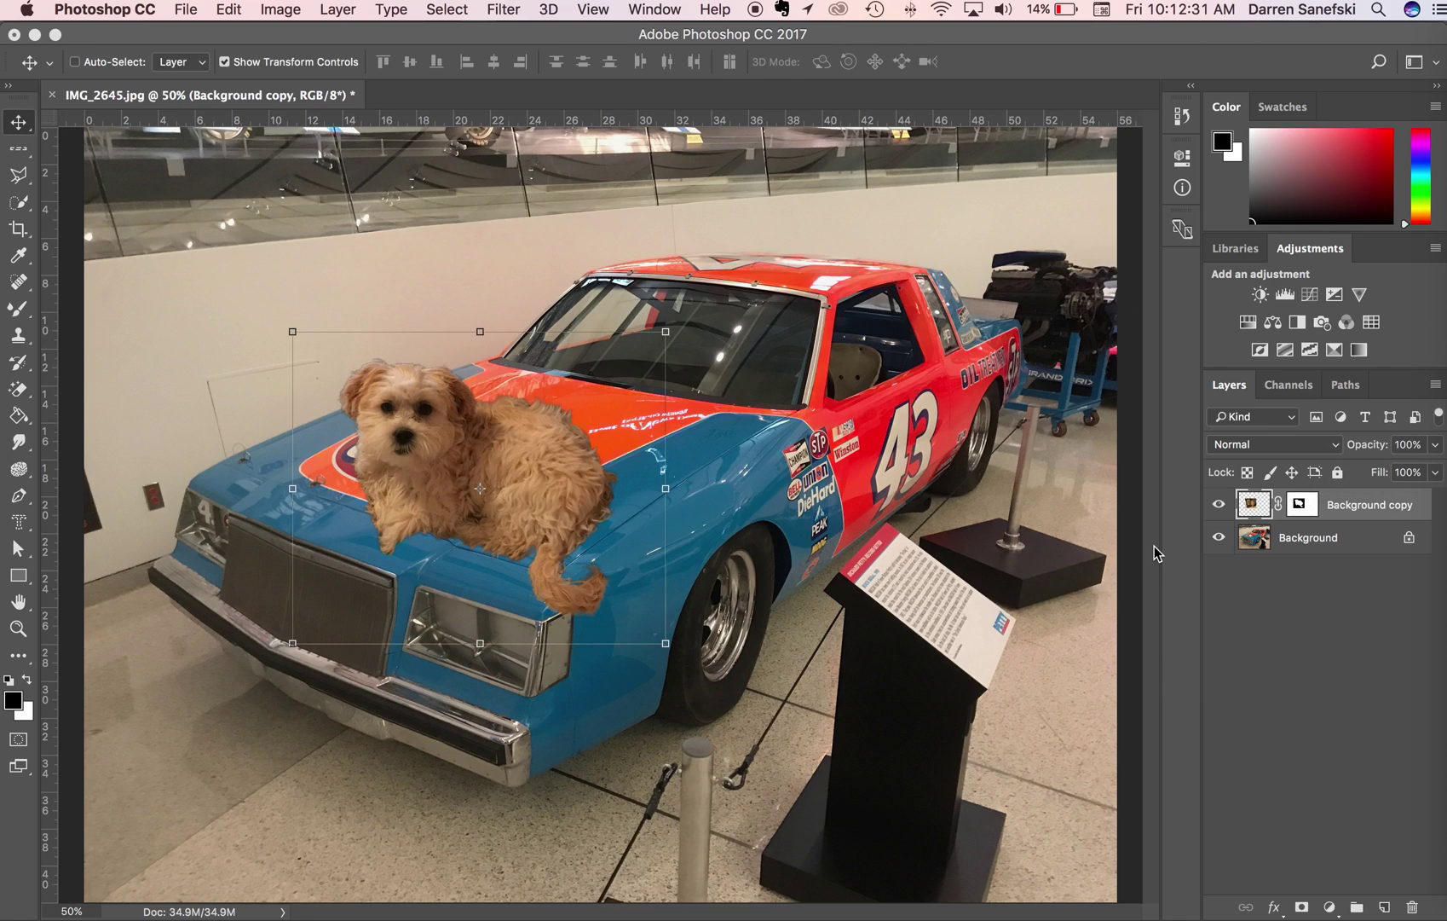
pyautogui.click(1367, 655)
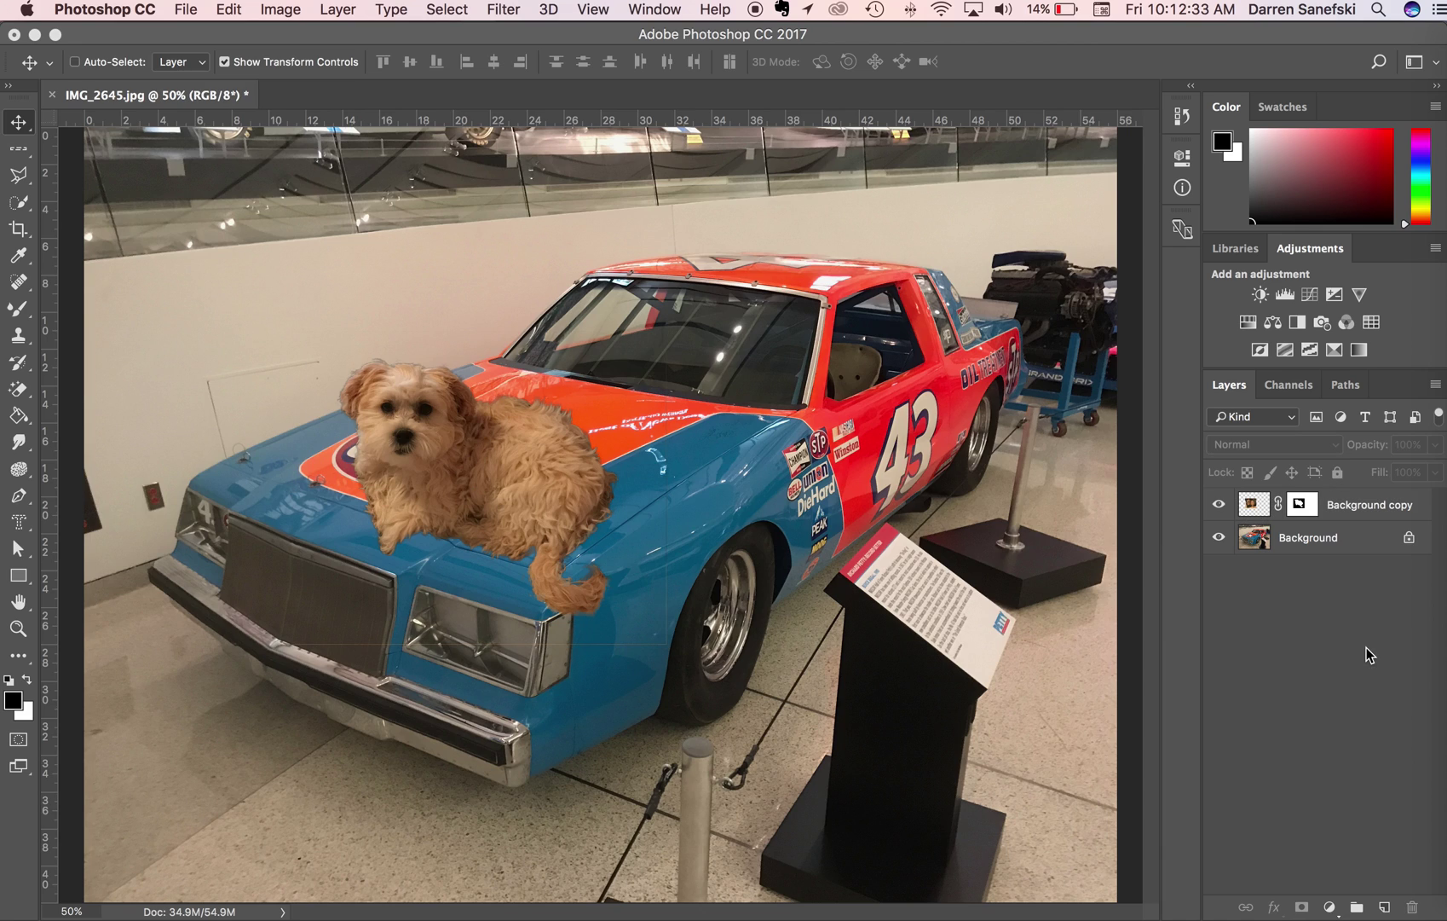